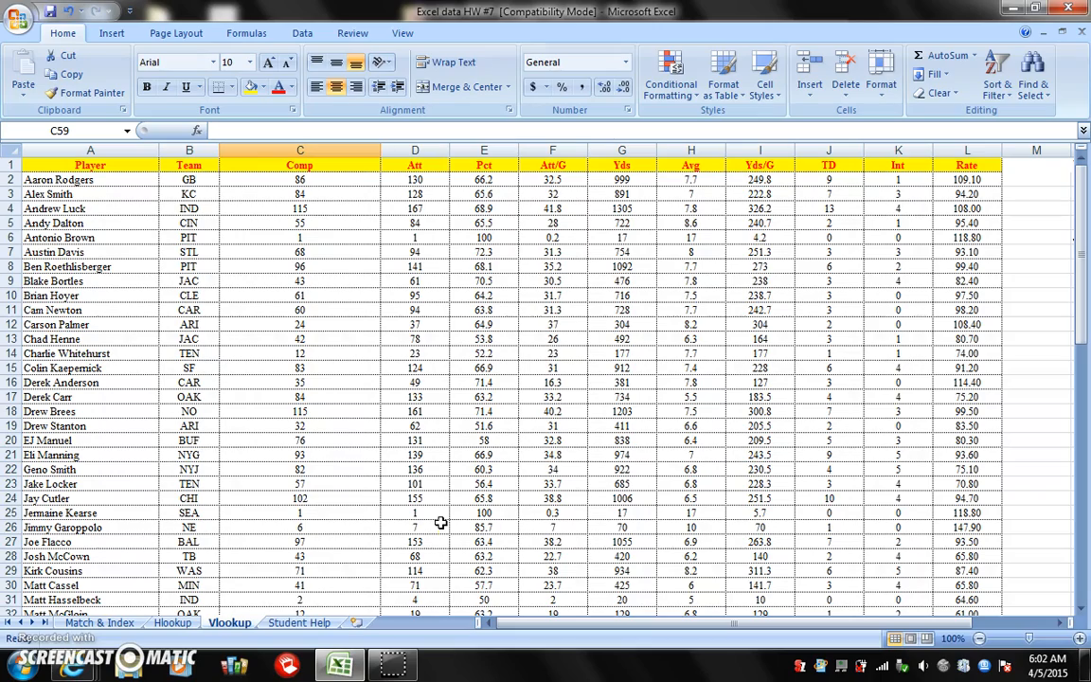
Enter the labels Athlete in C59 and Average in D59 below the player table on the Vlookup sheet
scroll(440, 522, down, 11)
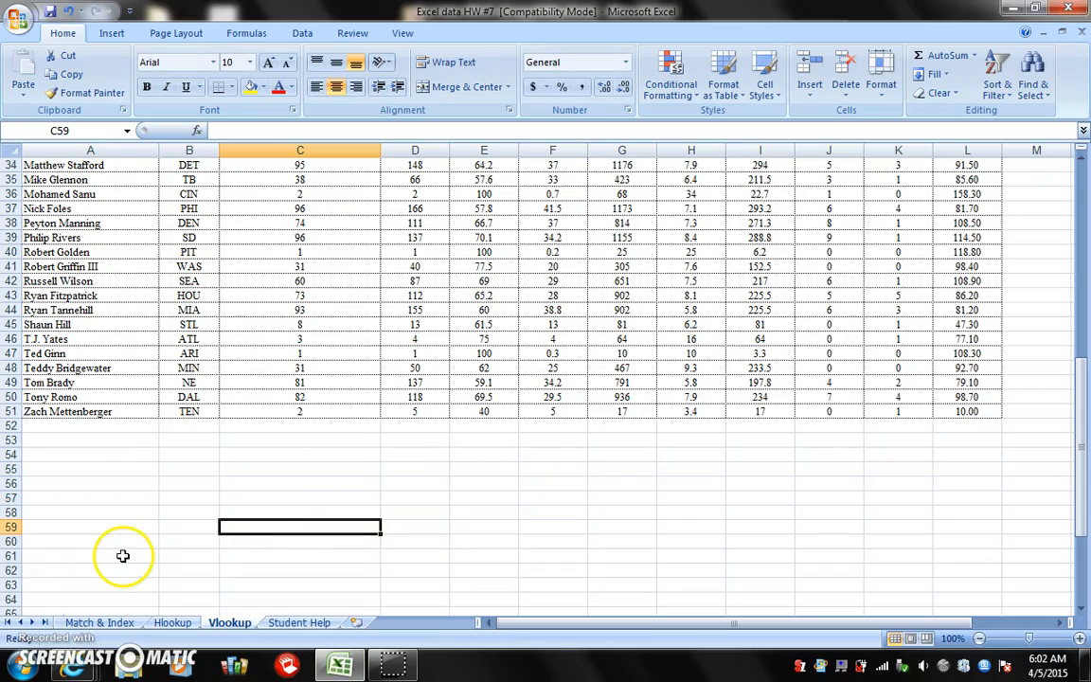
scroll(122, 559, up, 11)
scroll(128, 565, up, 1)
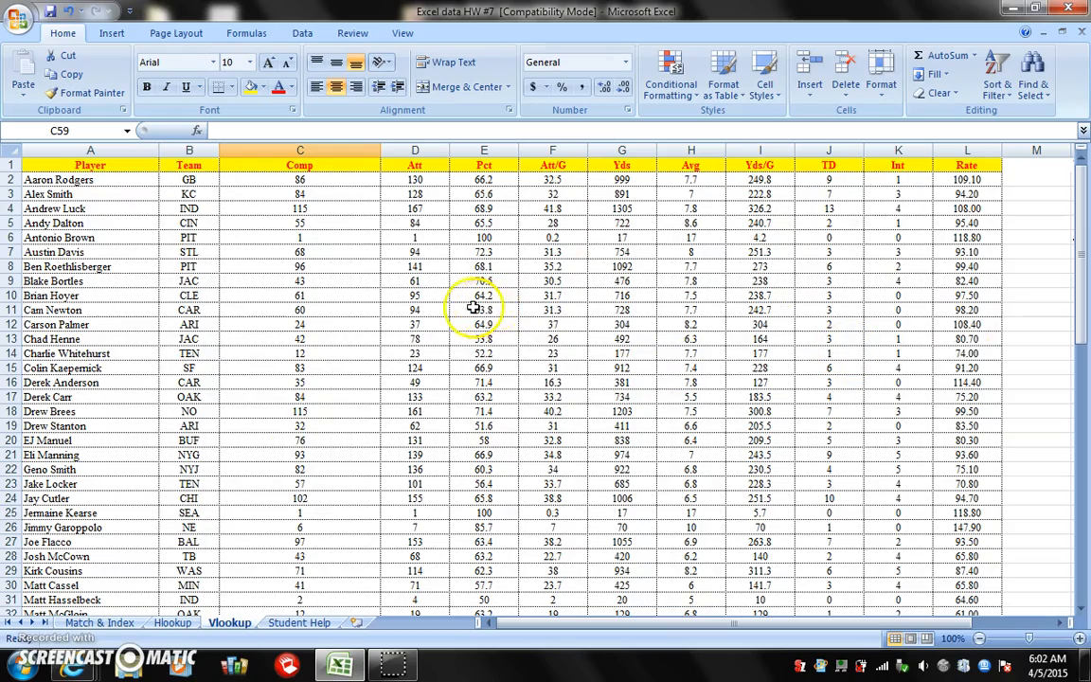
scroll(434, 293, down, 8)
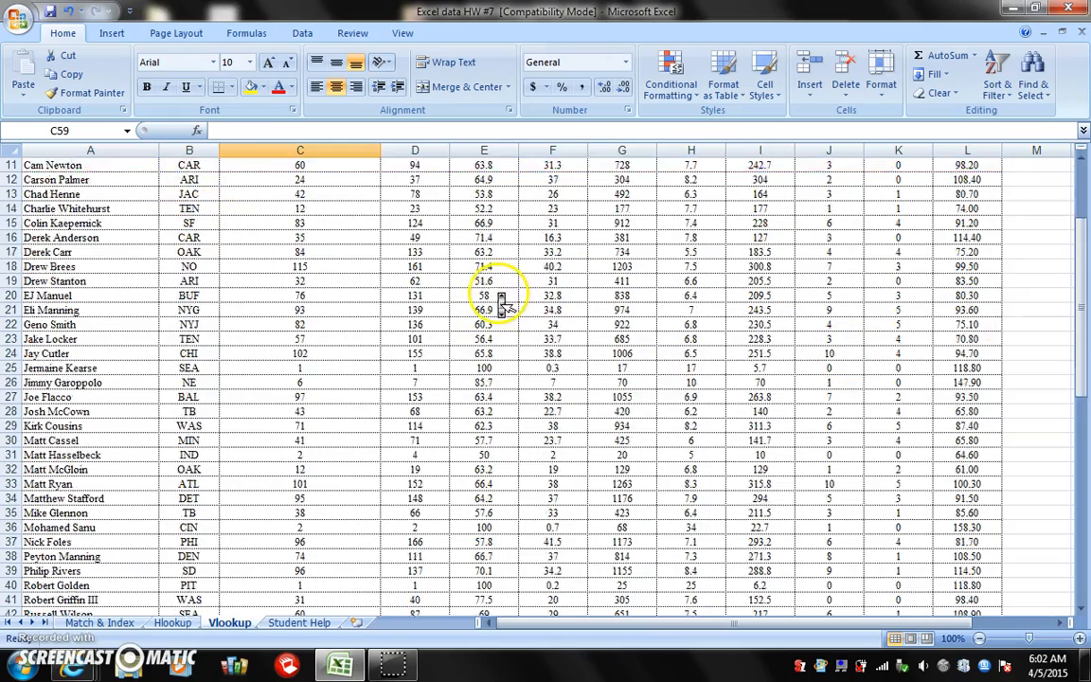
scroll(483, 284, down, 3)
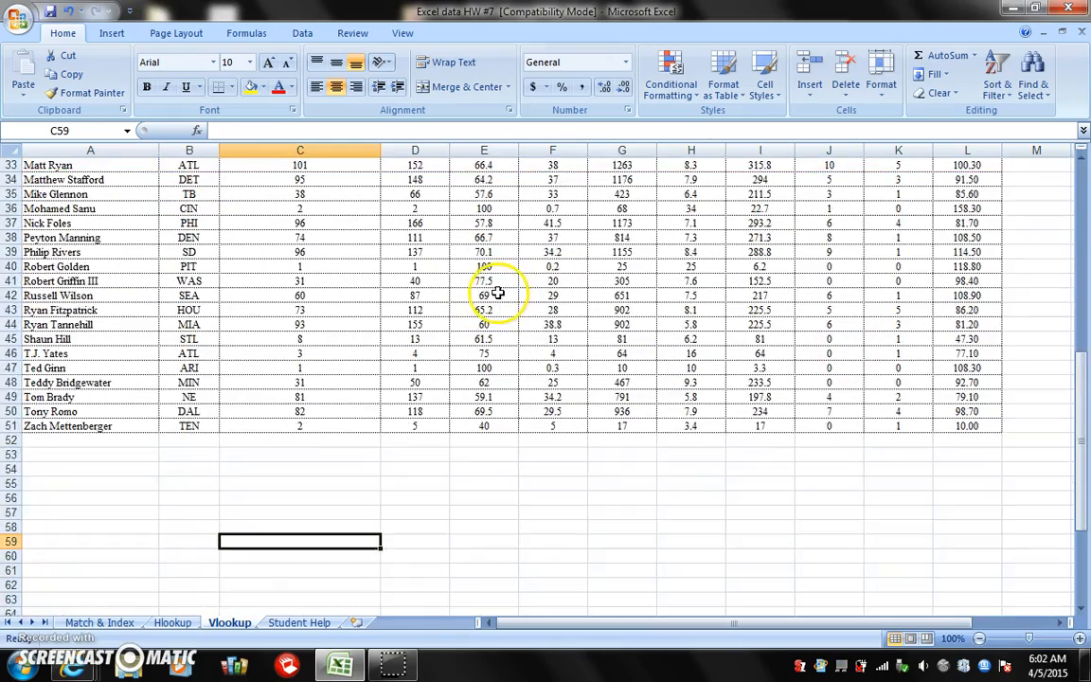
click(309, 541)
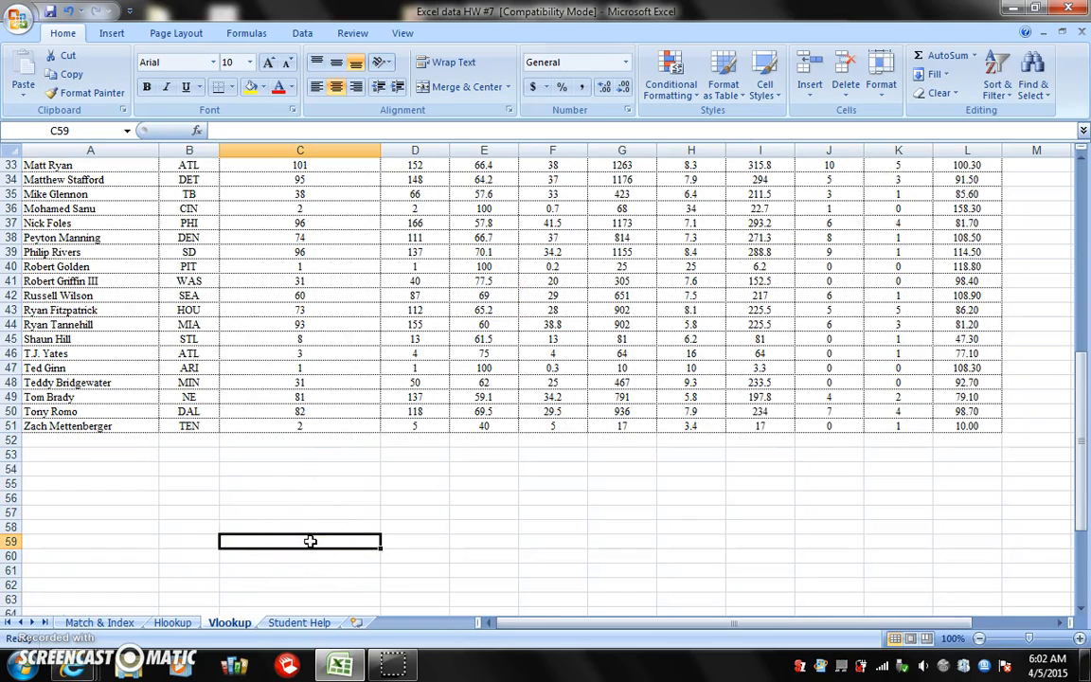
text(AT)
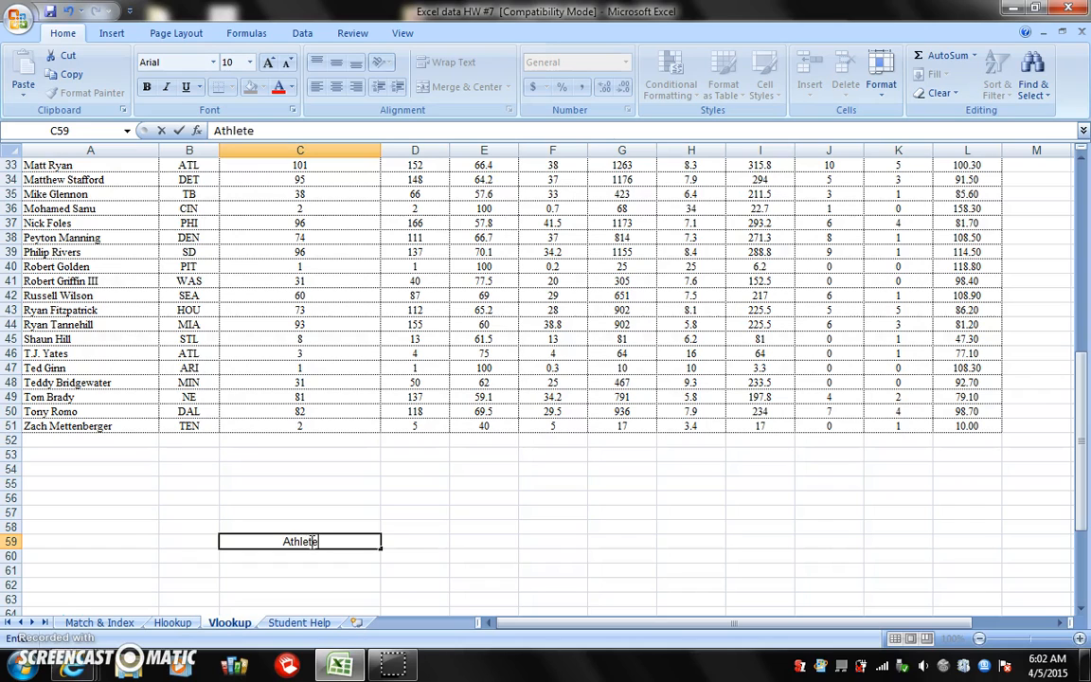
text(hlete)
click(415, 546)
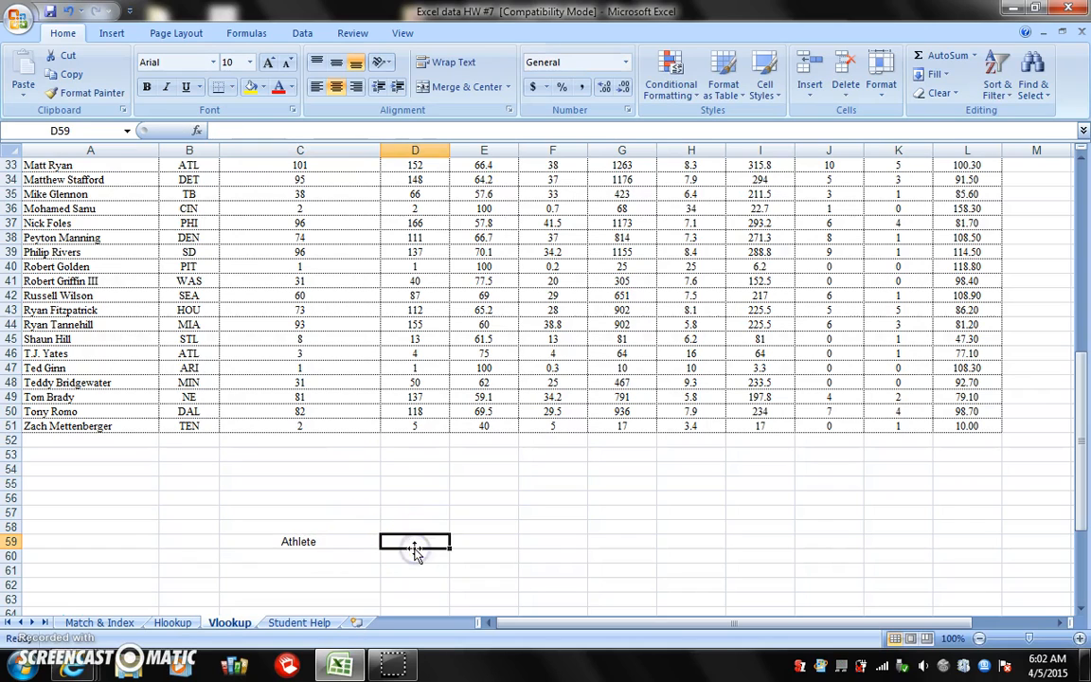
text(Aver)
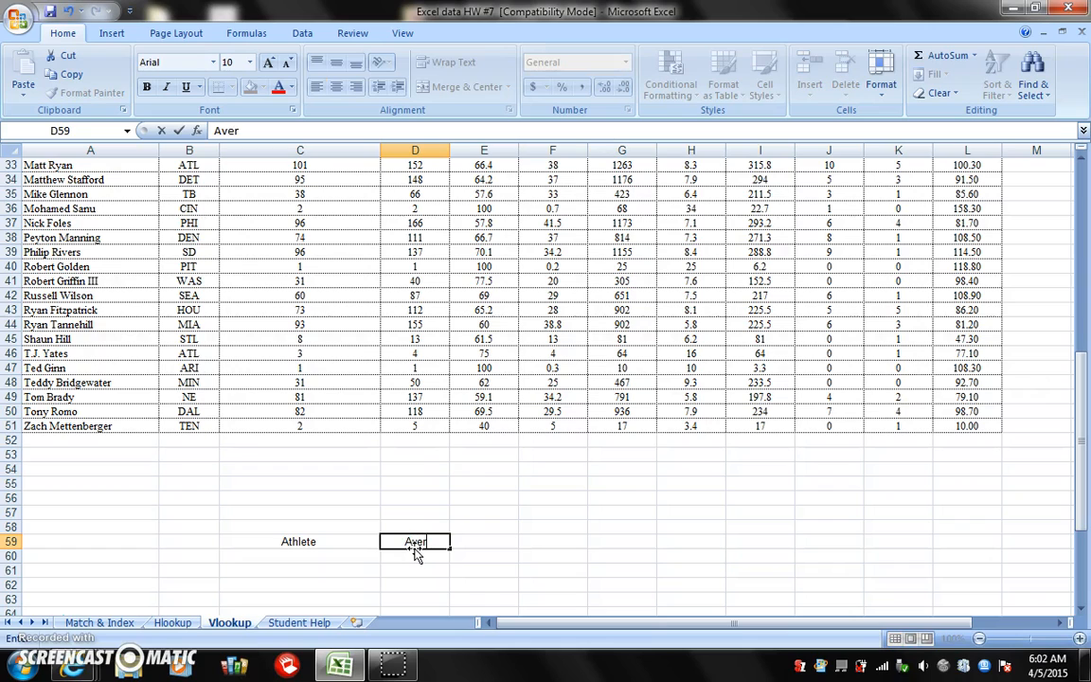
text(age)
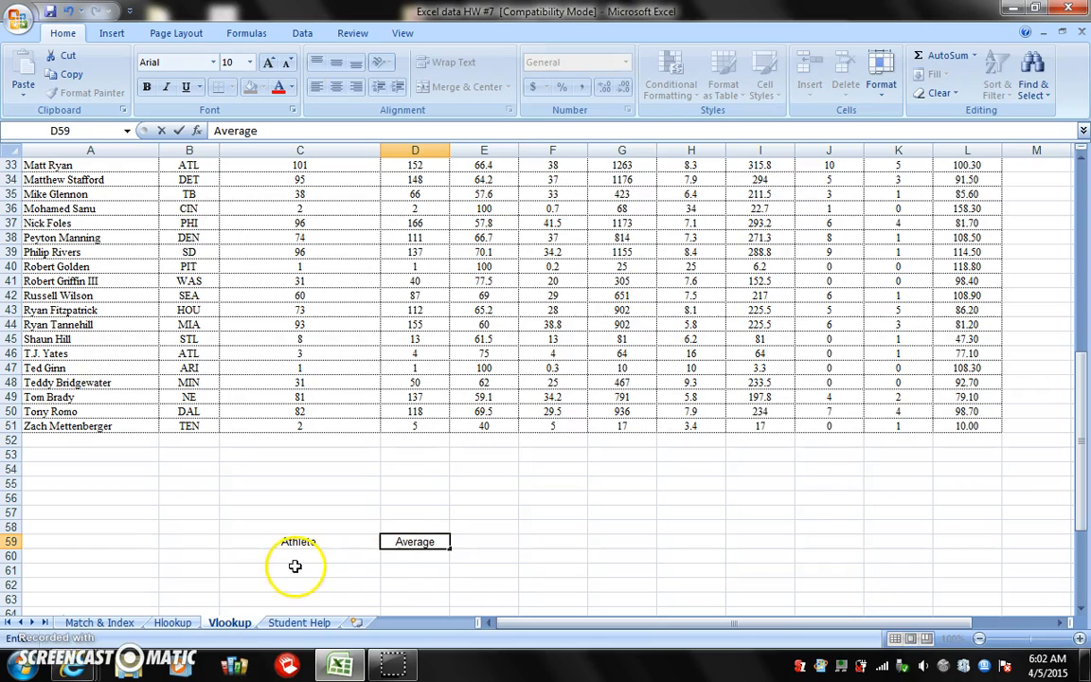
Start a VLOOKUP function in D60 with cell C60 as its lookup value
click(314, 558)
click(406, 557)
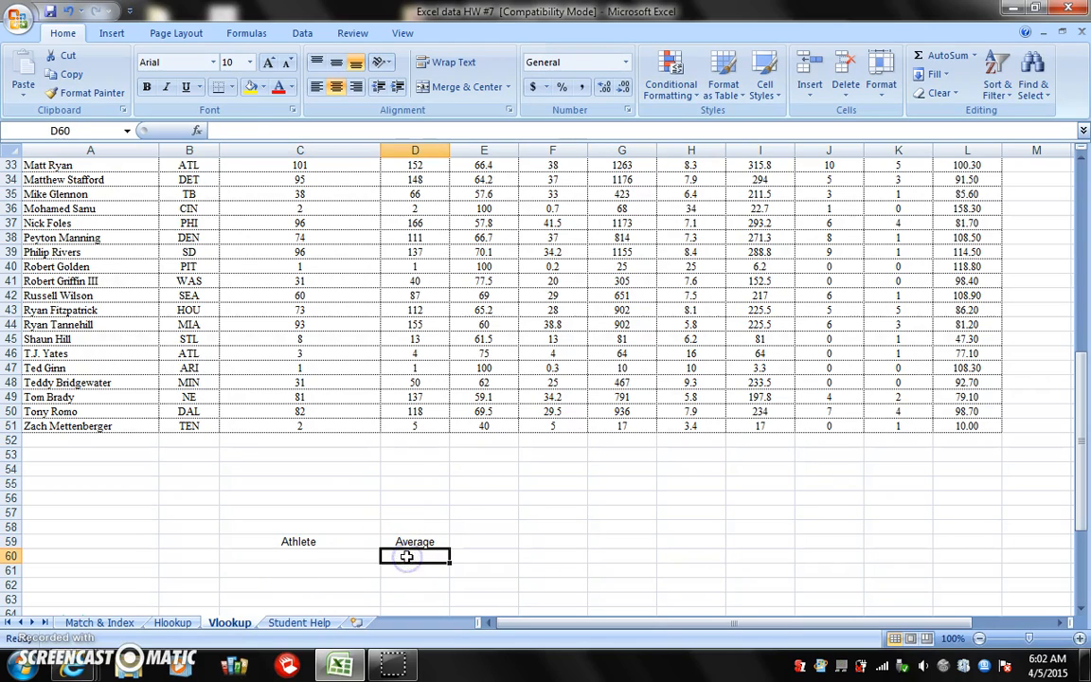
scroll(605, 520, up, 11)
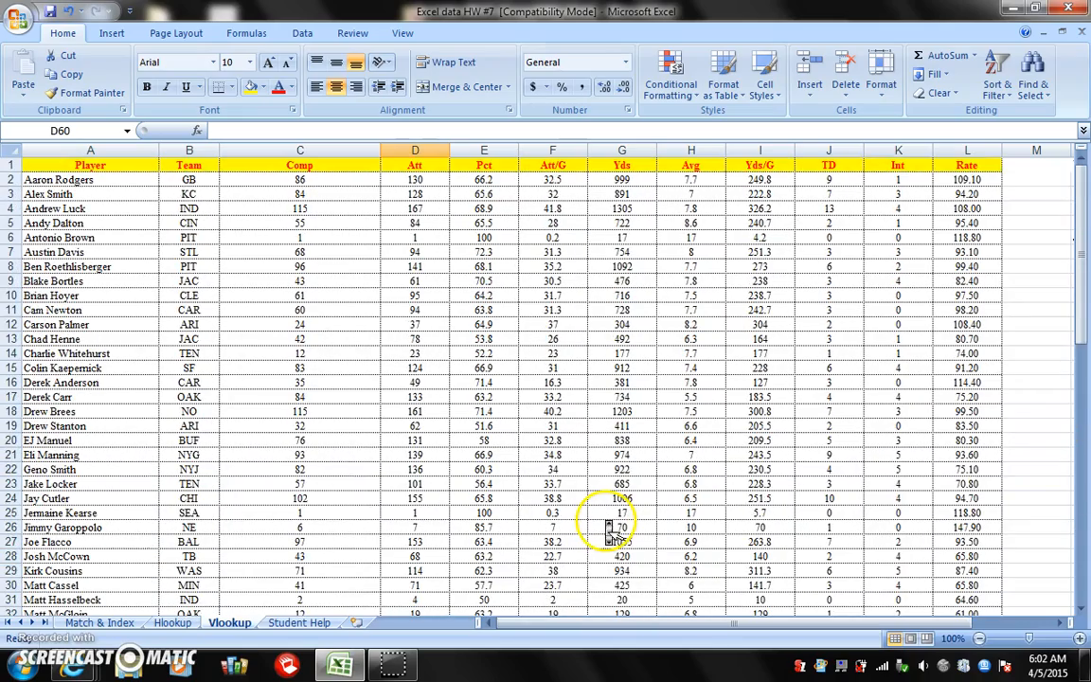
scroll(605, 519, down, 13)
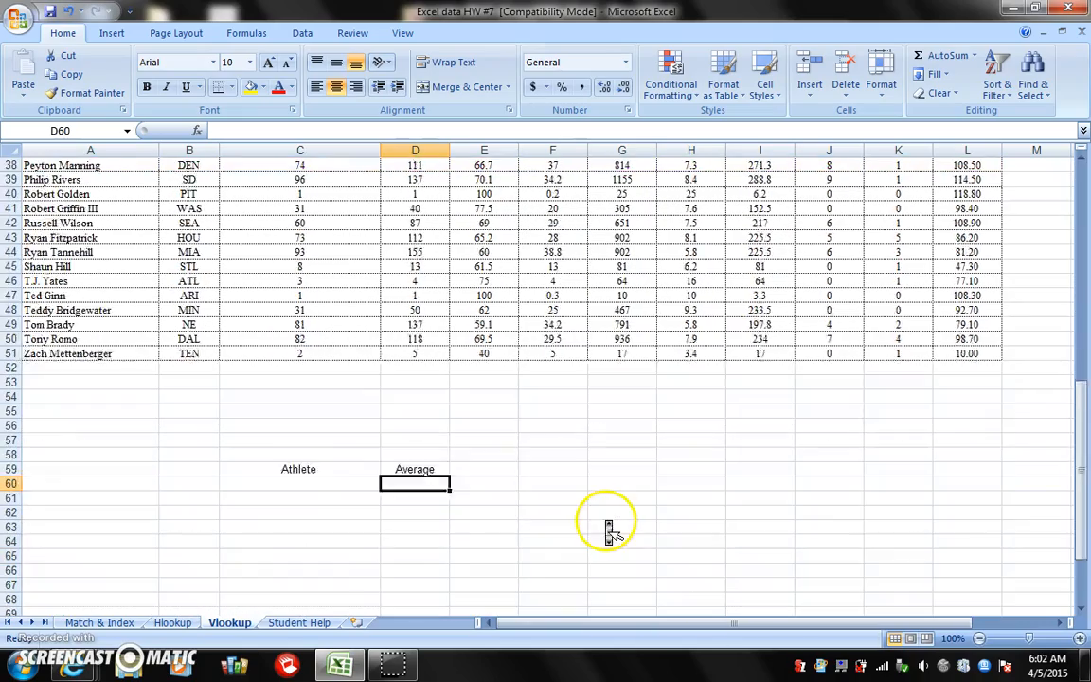
click(196, 131)
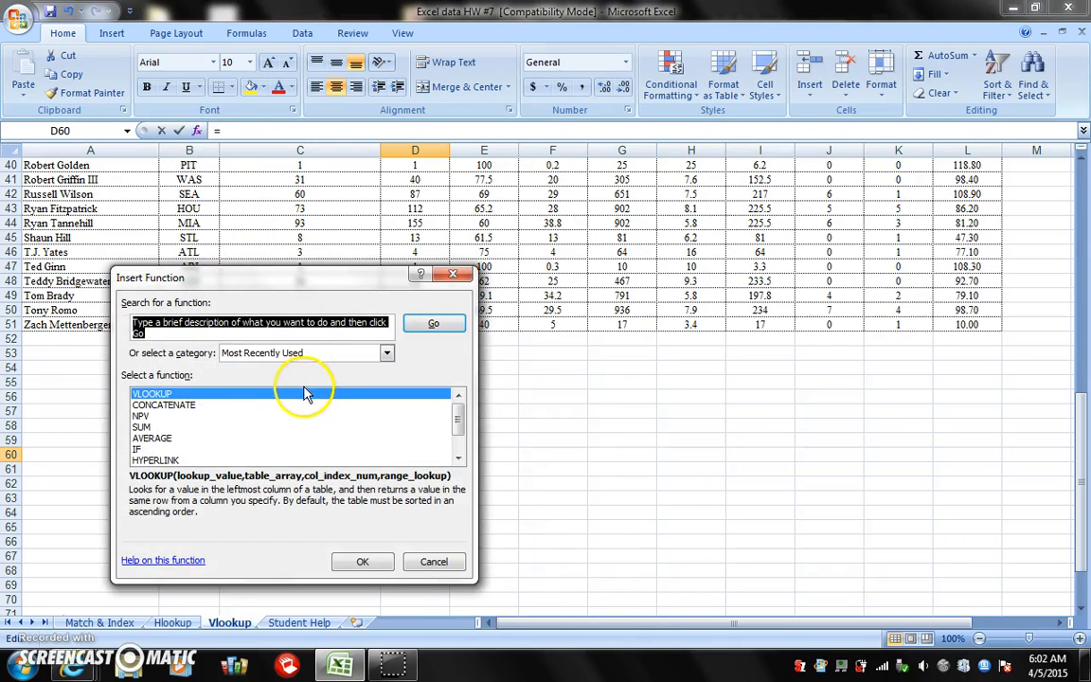
click(361, 561)
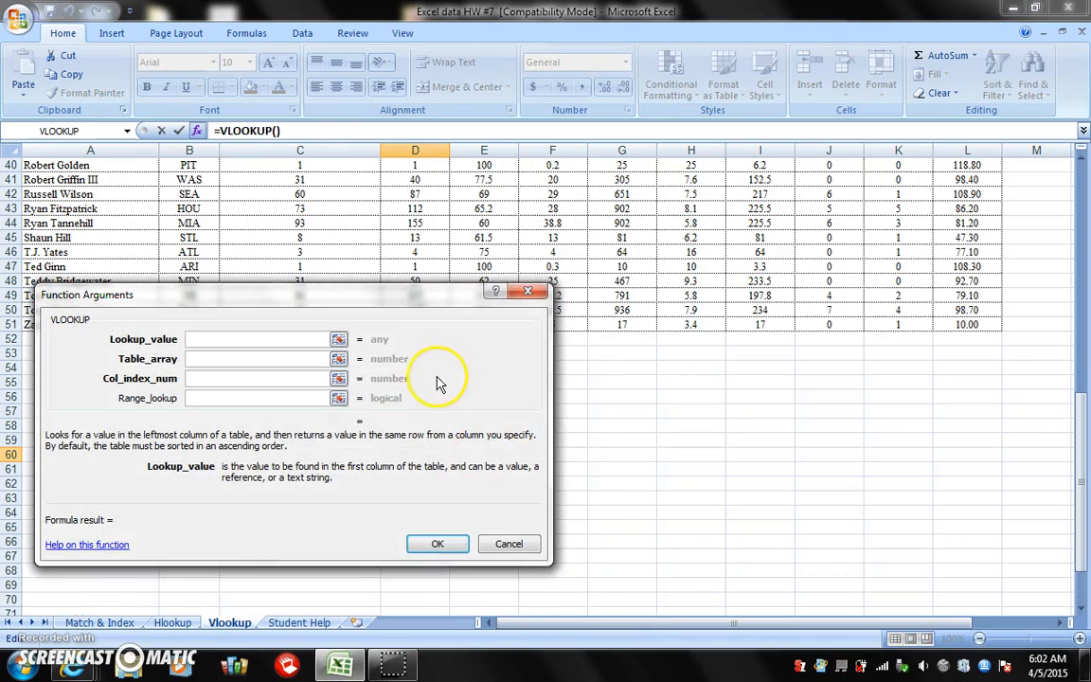
click(338, 339)
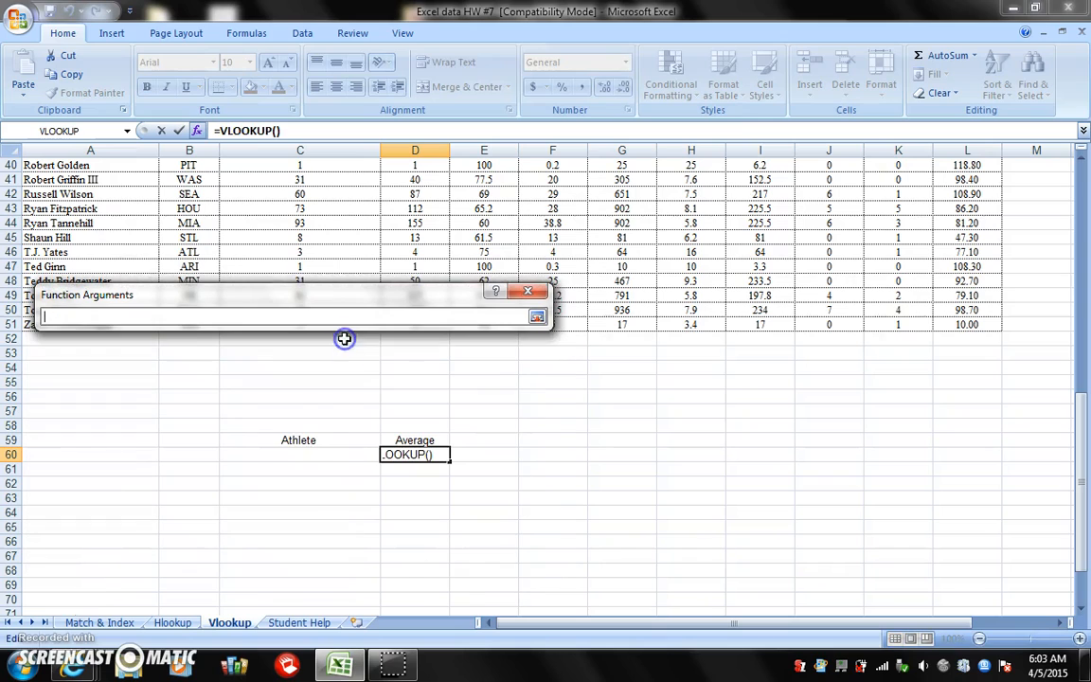
click(330, 454)
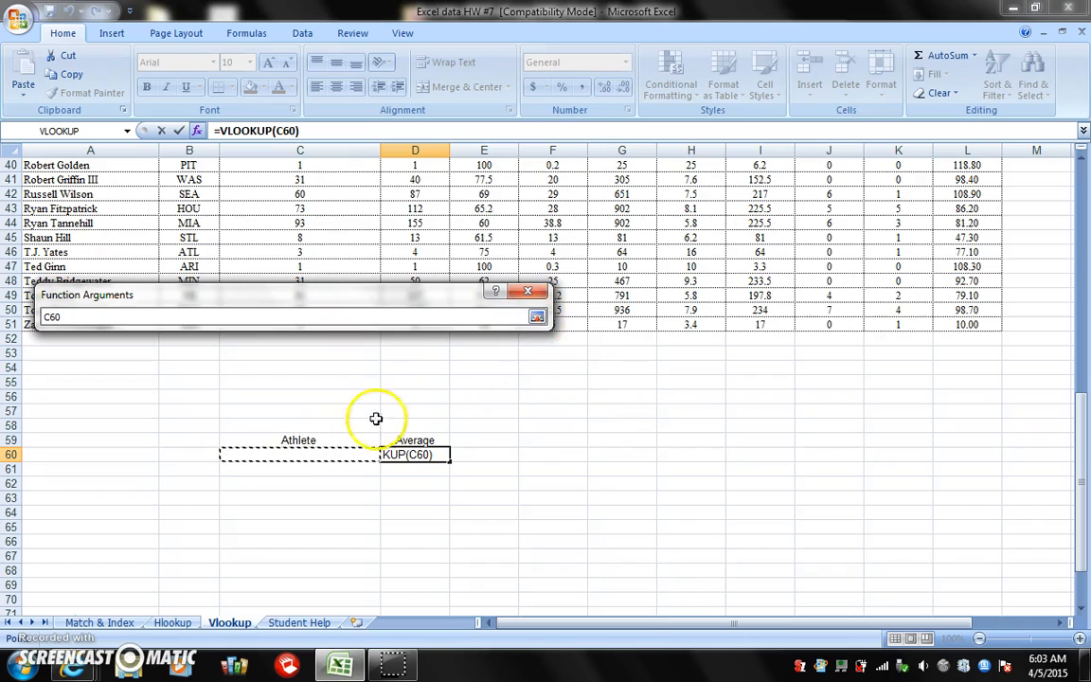
click(536, 317)
Set the VLOOKUP table array to the full player data range A2:L51
click(339, 360)
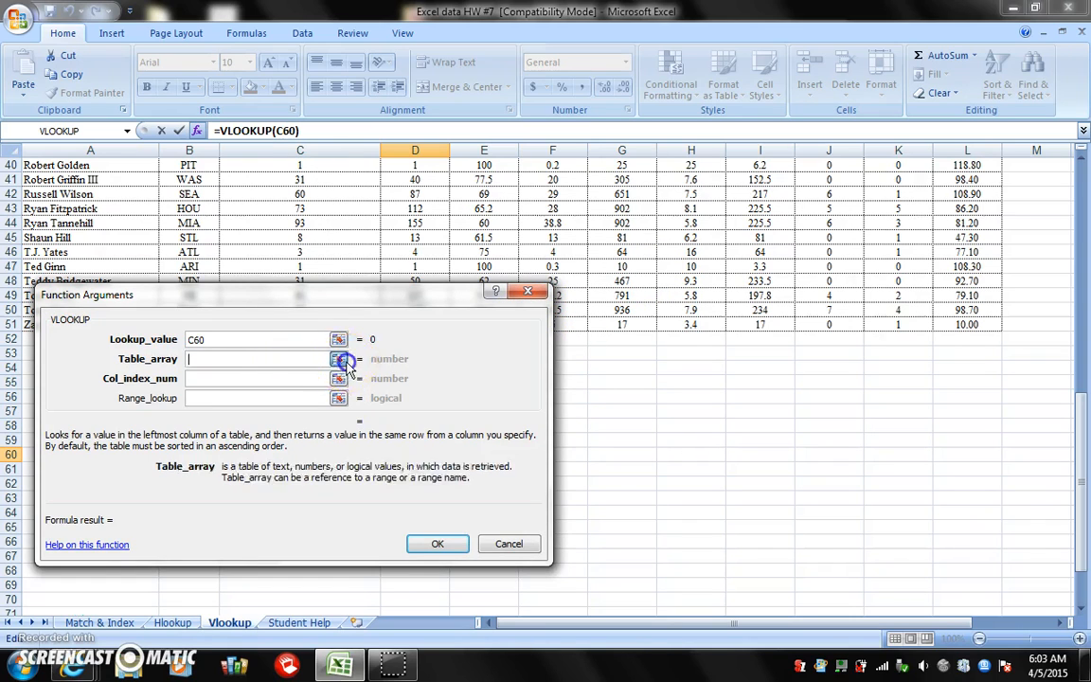
click(343, 361)
drag(964, 325, 134, 182)
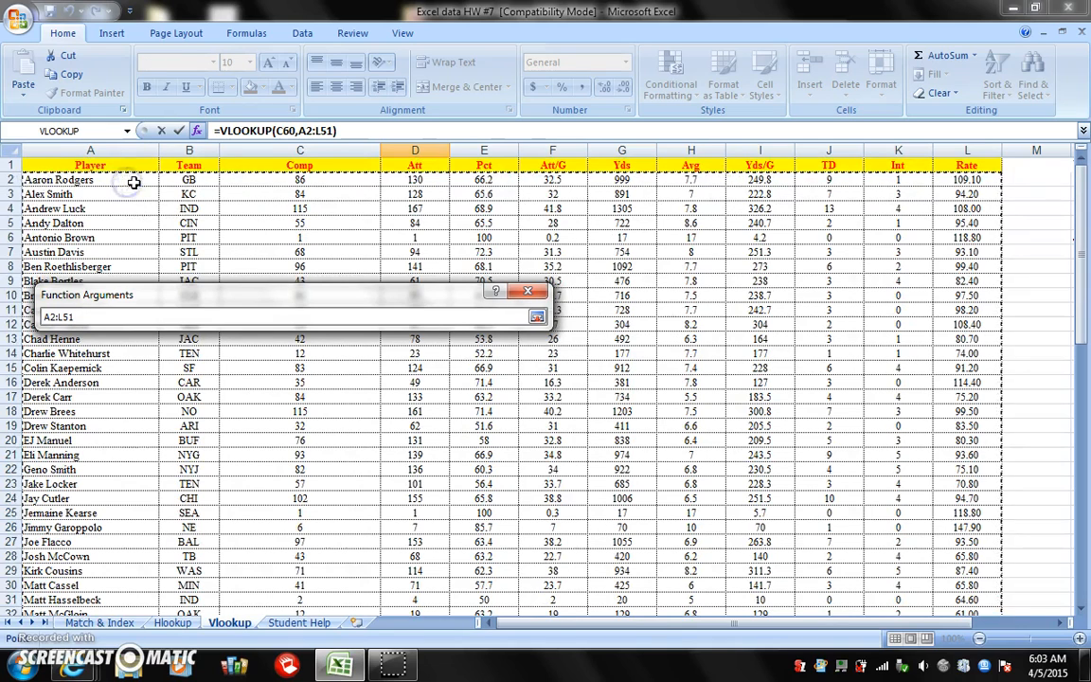
click(537, 318)
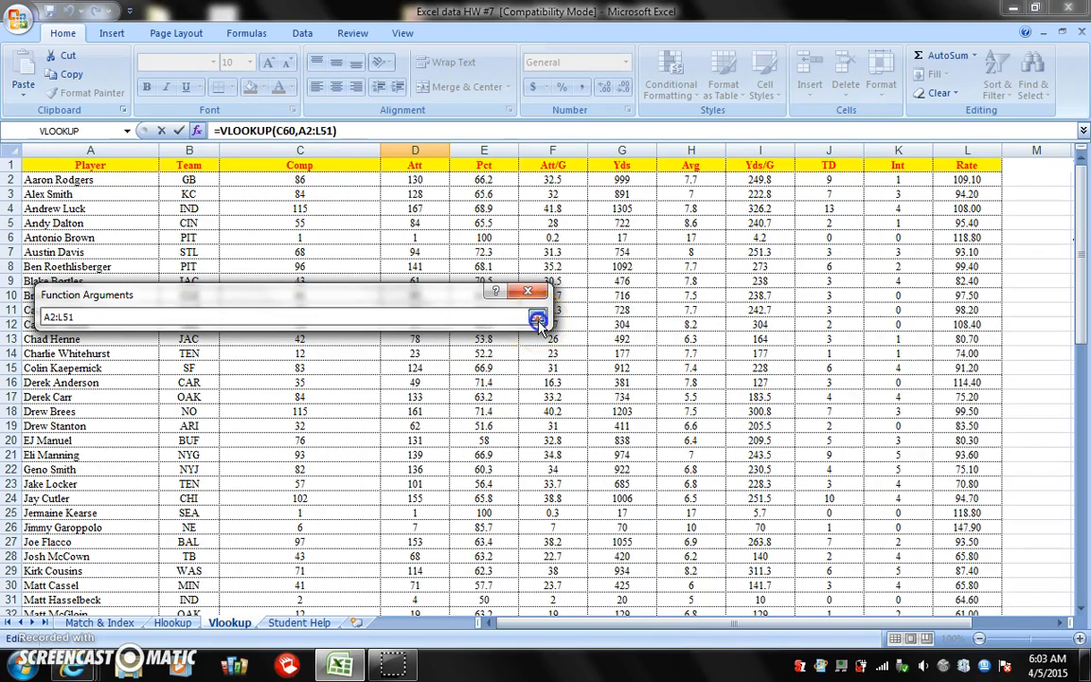
Complete the VLOOKUP in D60 with column index 8 and range lookup False
click(314, 377)
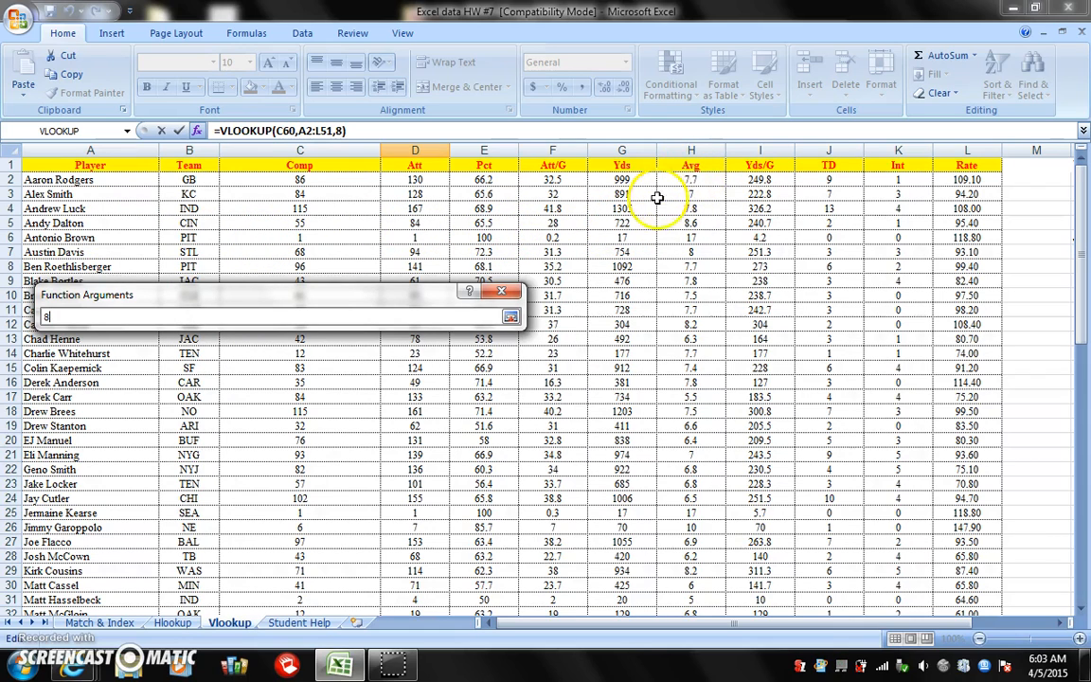
click(510, 316)
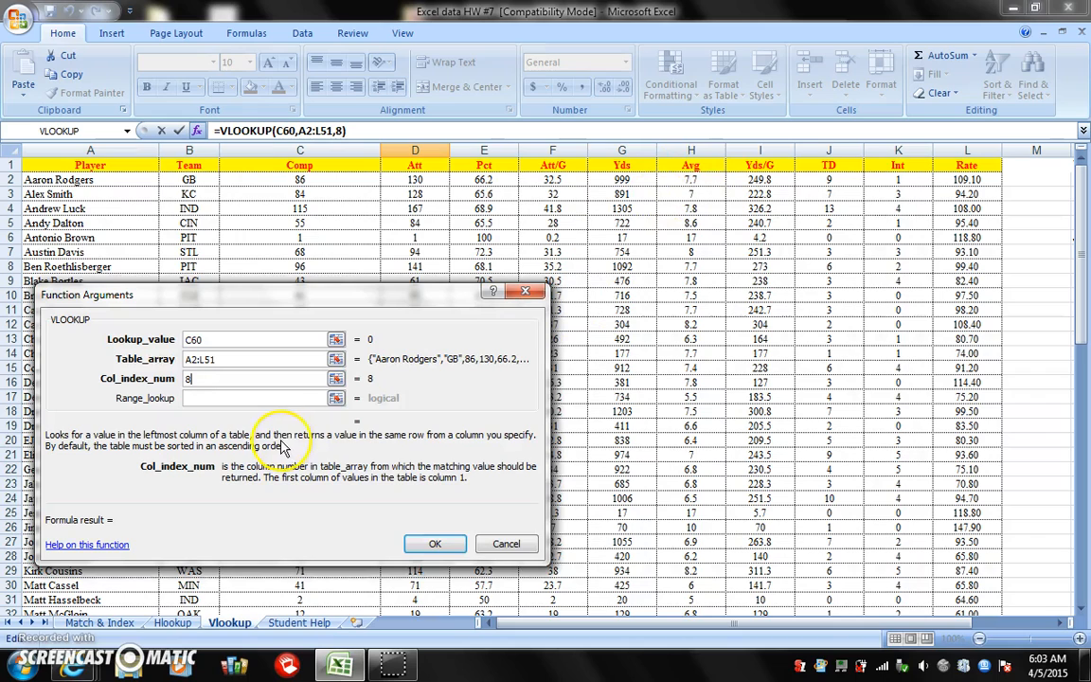
click(303, 399)
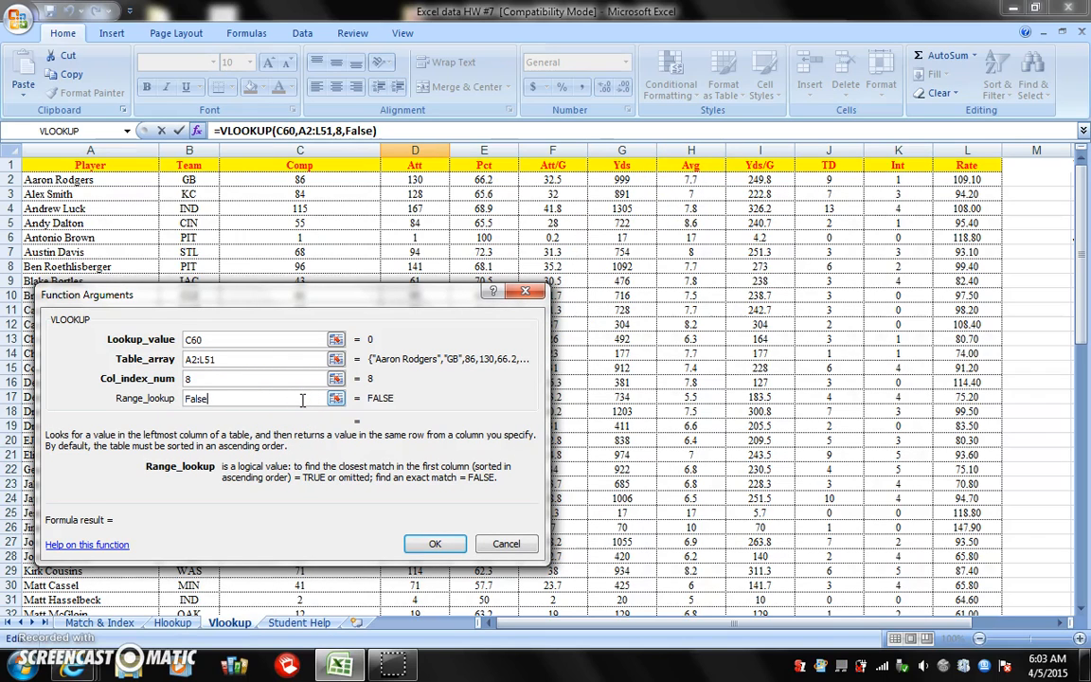
click(431, 542)
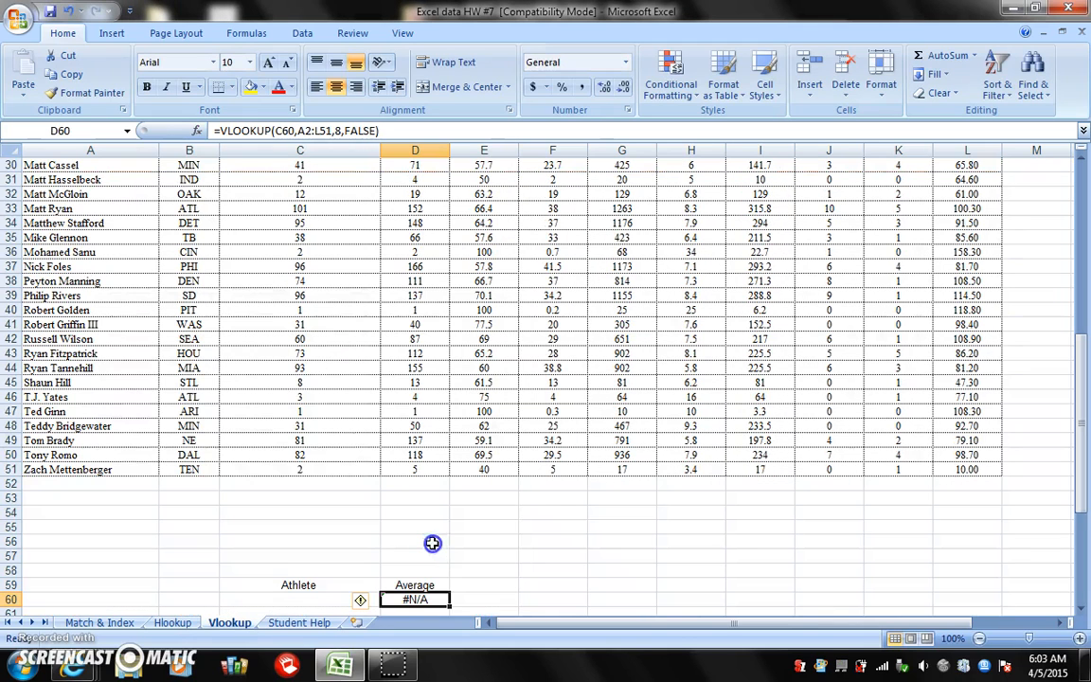
Enter Tony Romo as the athlete in C60 and check the looked-up average against the table
click(329, 600)
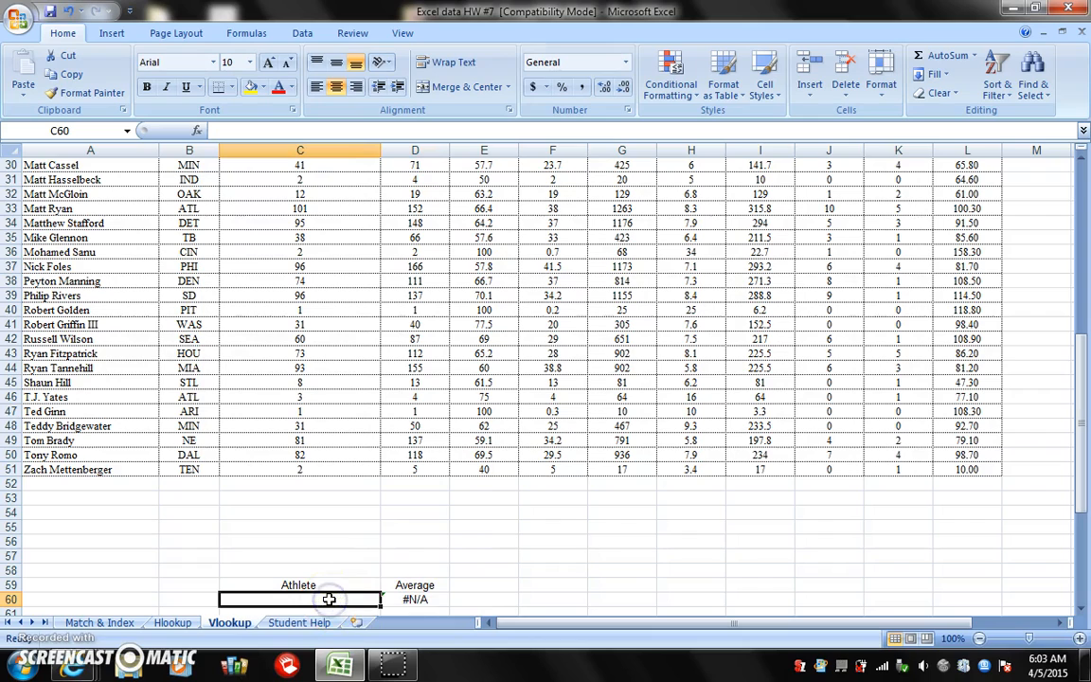
text(Tony Romo)
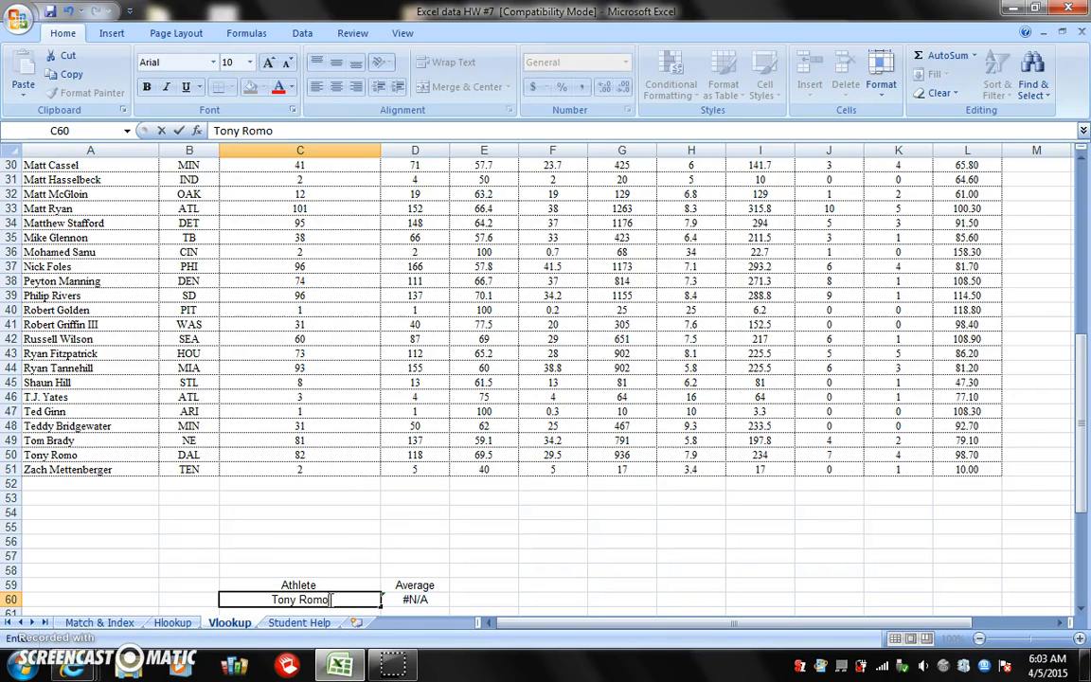
key(Return)
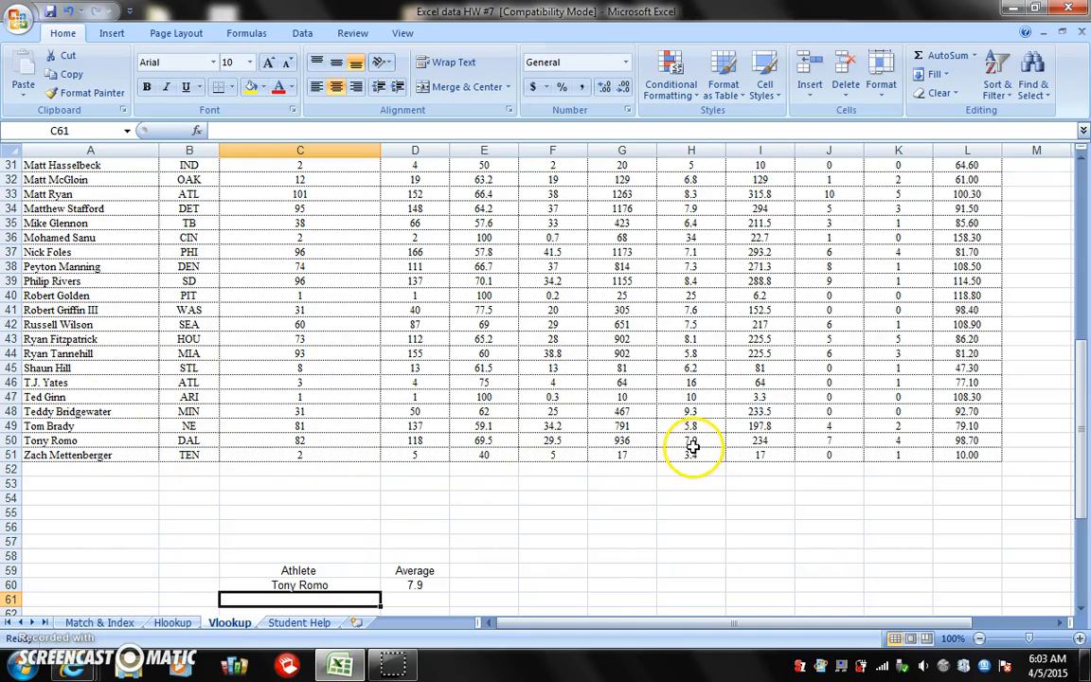
scroll(692, 445, up, 10)
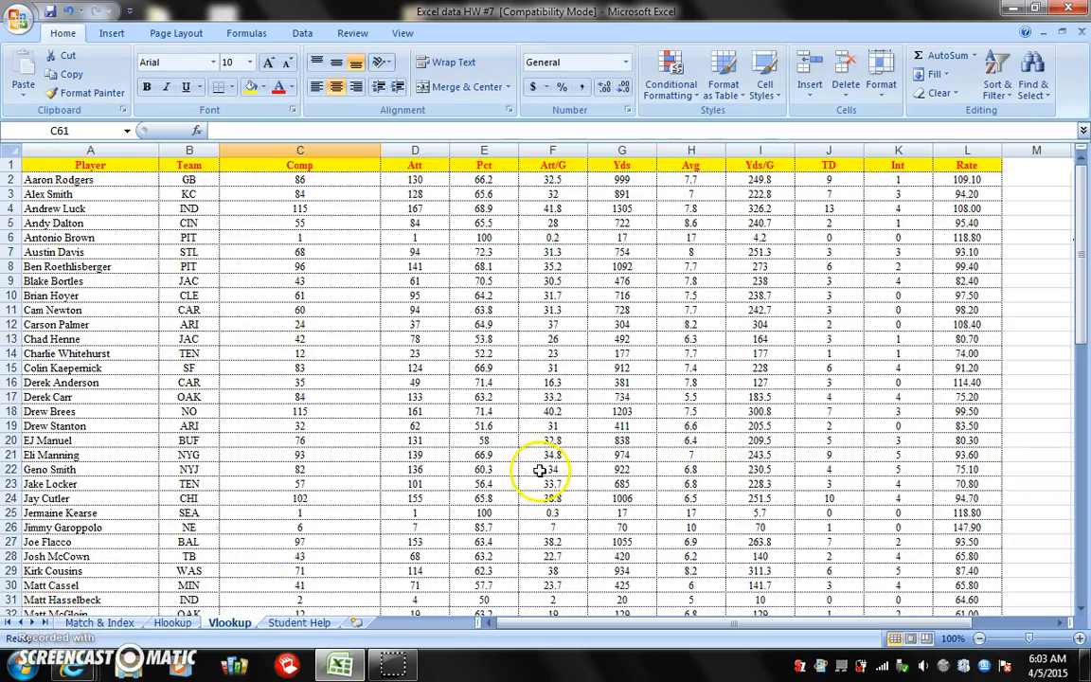
scroll(540, 471, down, 8)
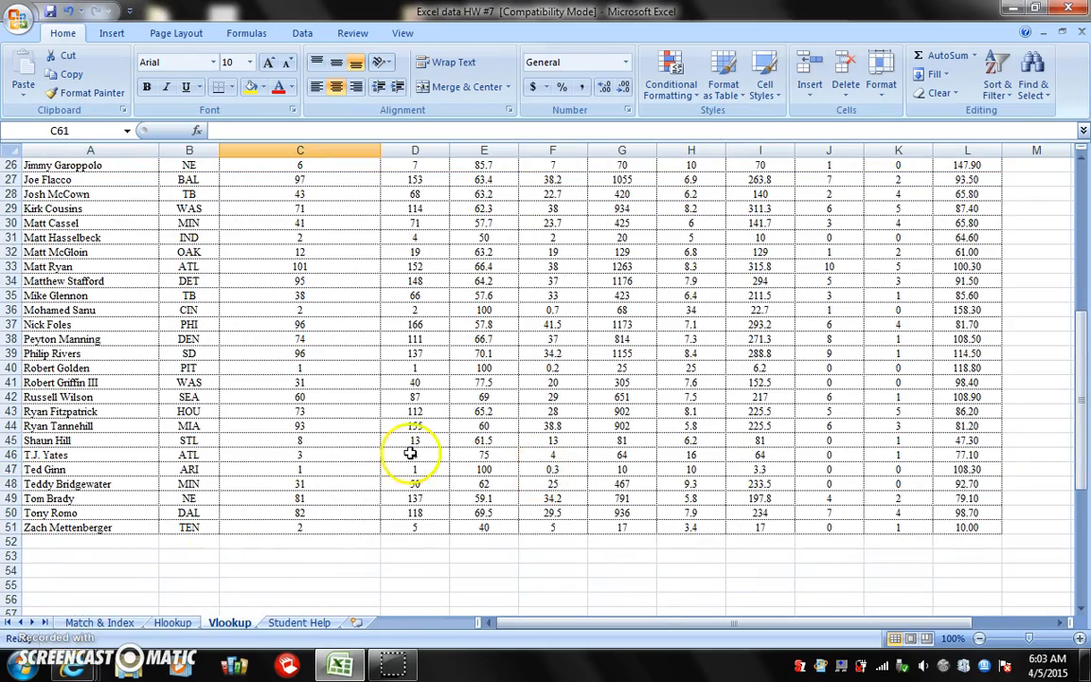
scroll(410, 453, down, 4)
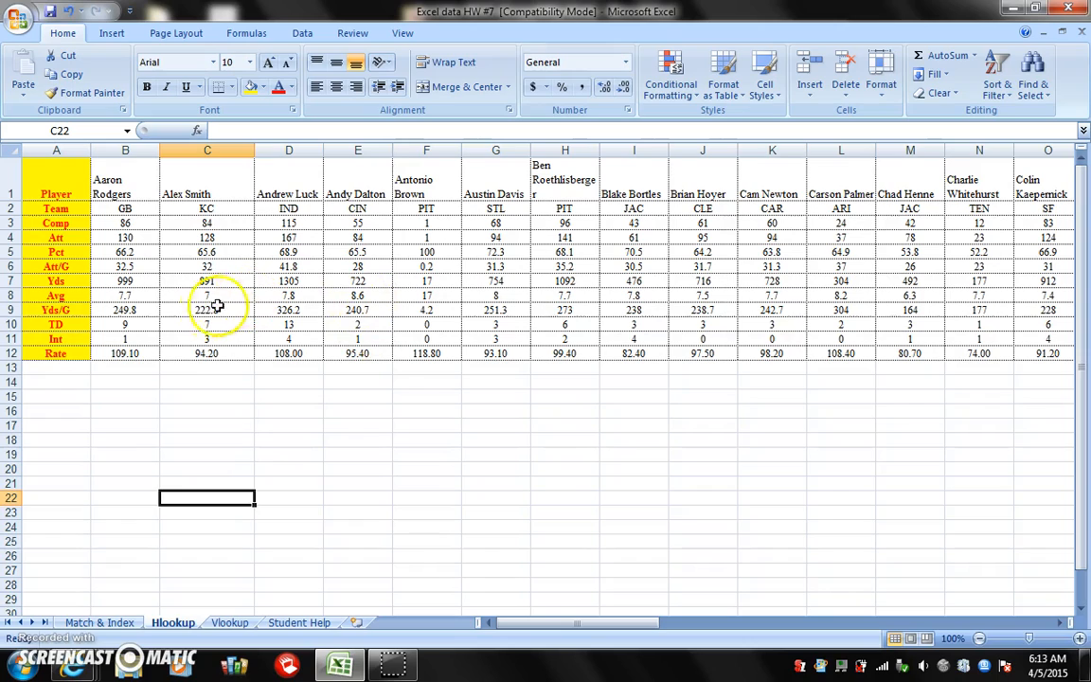
Examine the horizontally arranged player statistics across the columns of the Hlookup sheet
scroll(291, 304, right, 4)
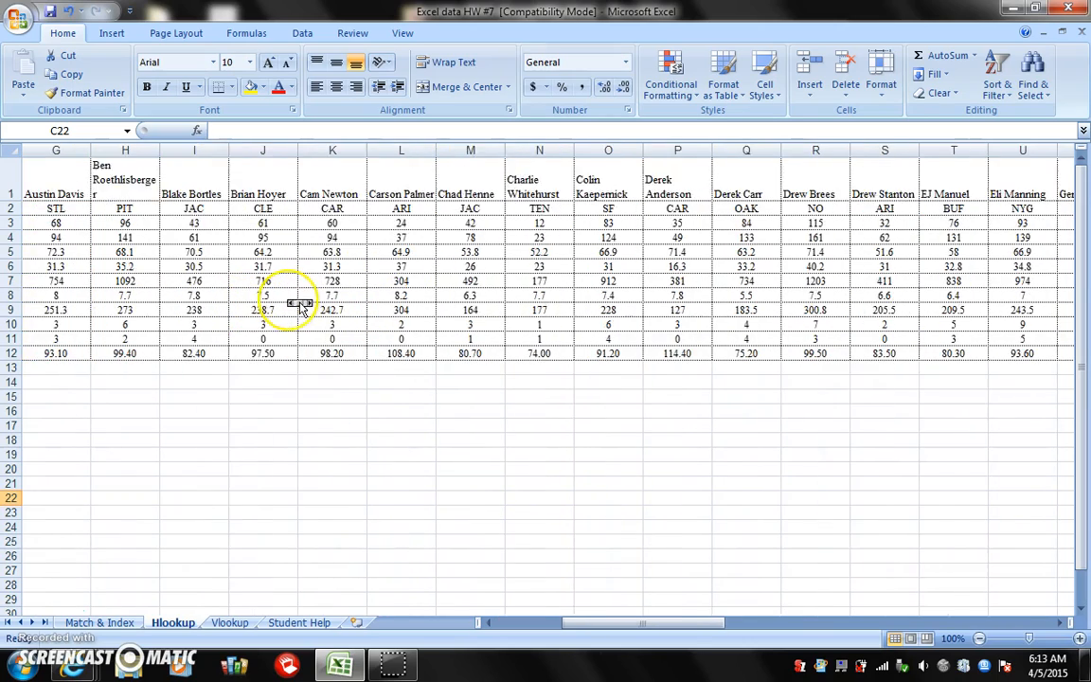
scroll(298, 305, left, 4)
scroll(300, 306, right, 1)
scroll(299, 303, right, 20)
scroll(121, 314, left, 15)
scroll(121, 314, left, 5)
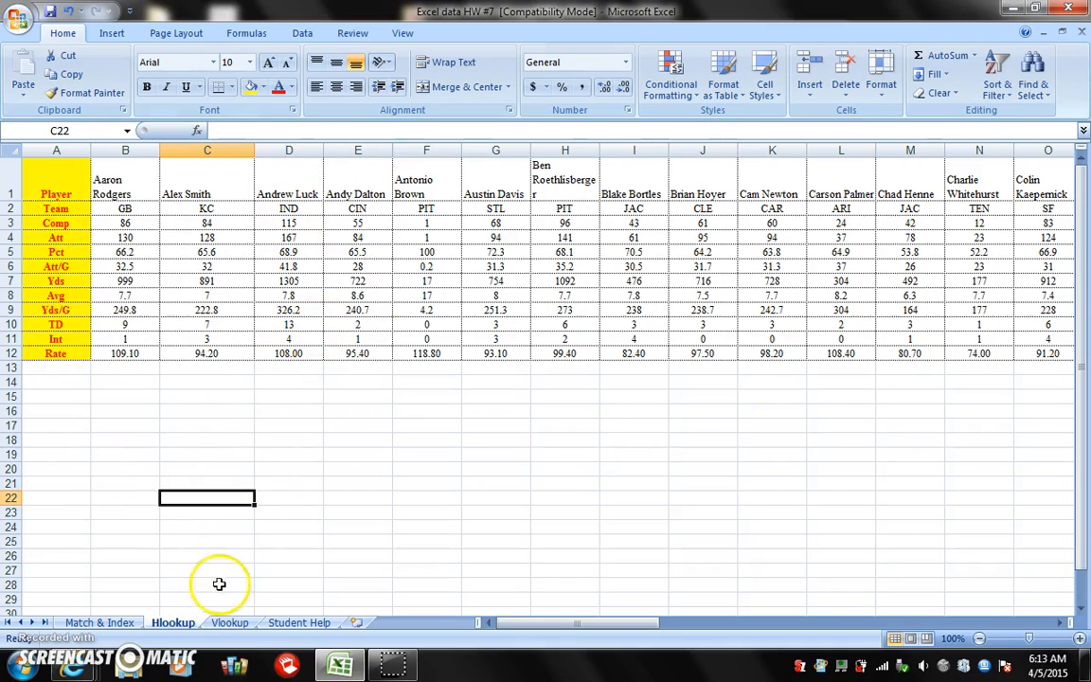
click(367, 525)
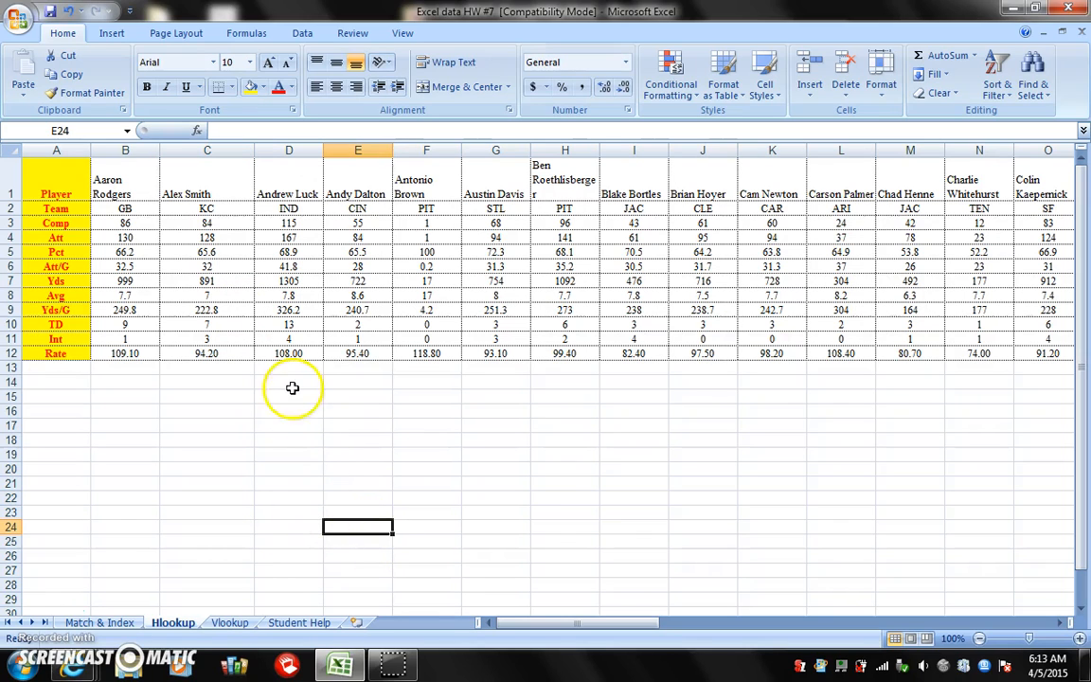
click(198, 134)
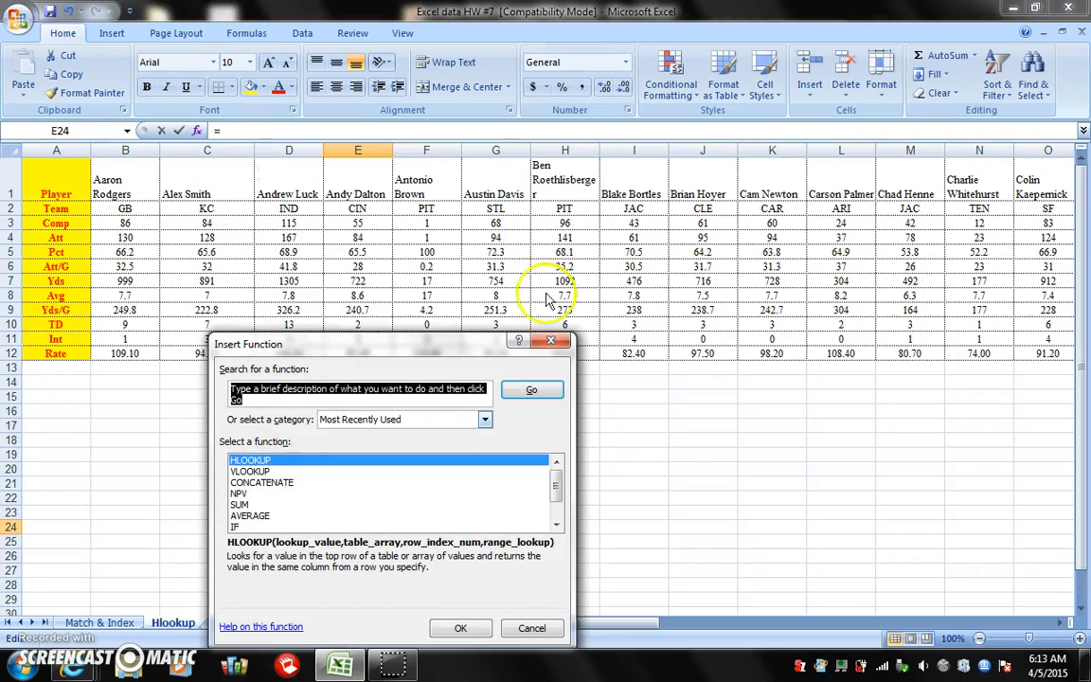
click(551, 340)
click(553, 339)
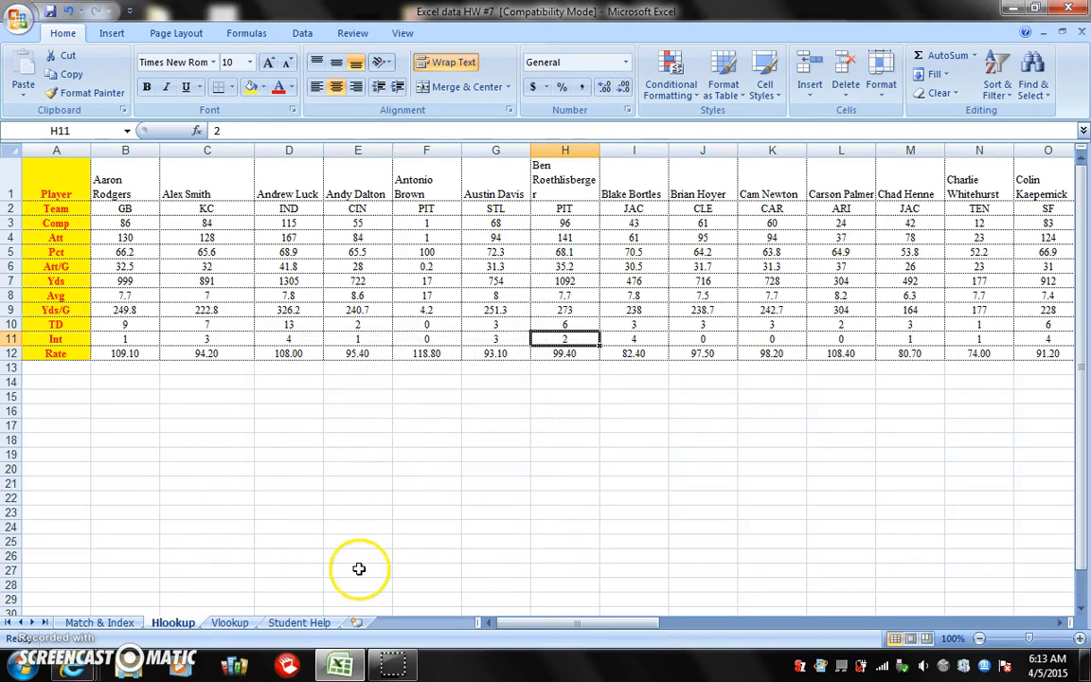
click(369, 542)
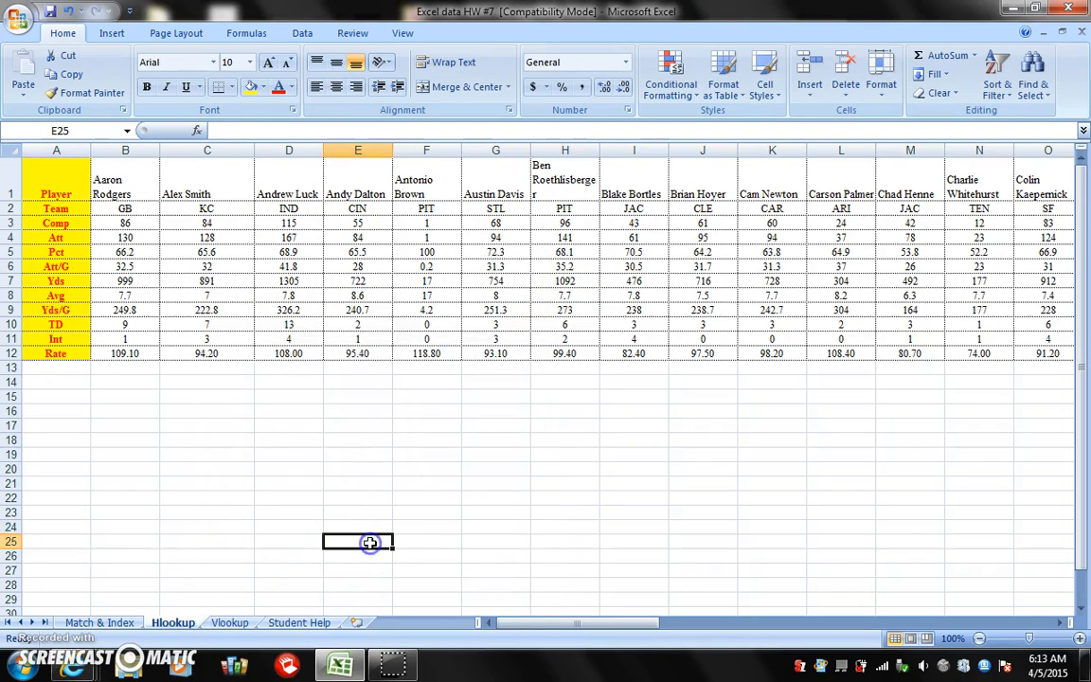
Label D25 as Athlete and E25 as Touchdowns (TD), and widen column E to fit its label
click(268, 542)
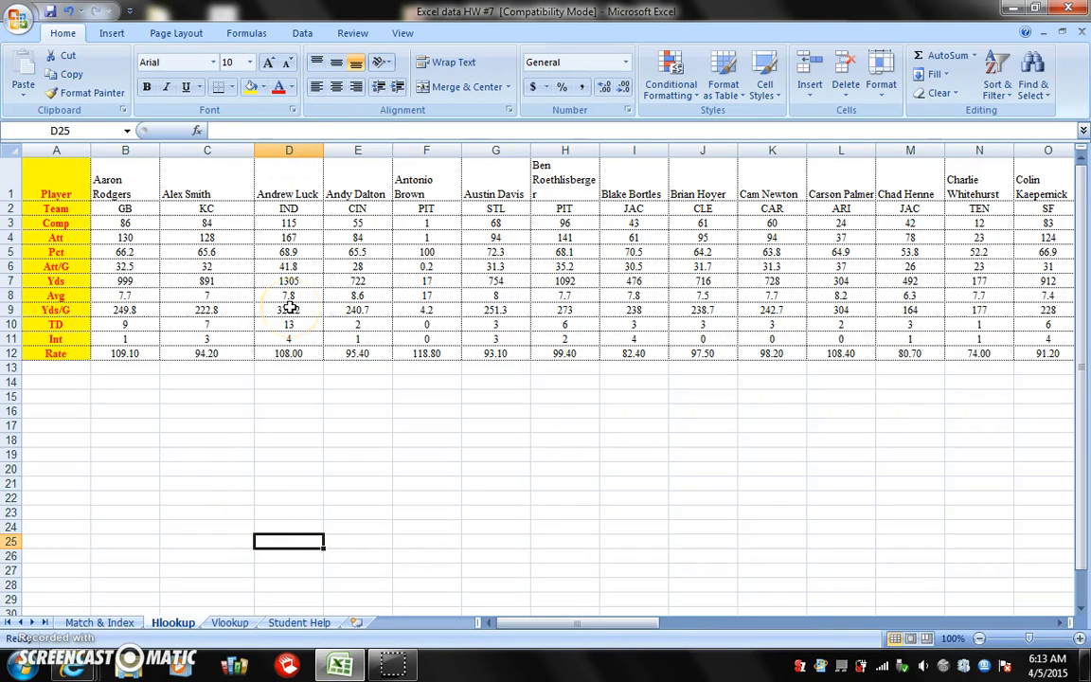
text(ATh)
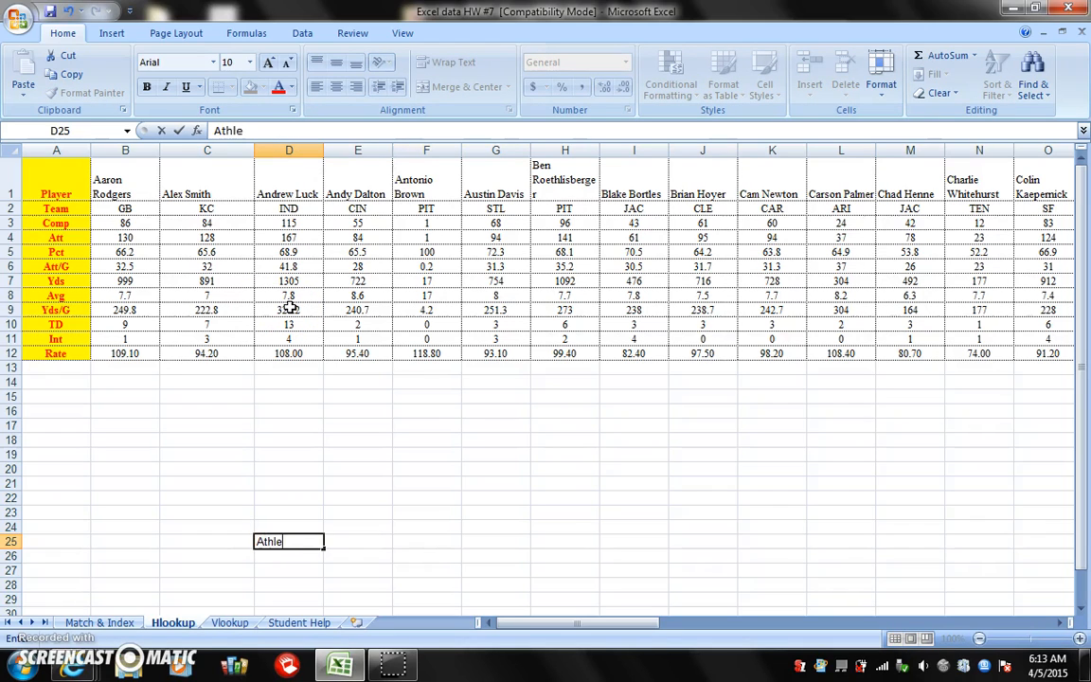
click(358, 542)
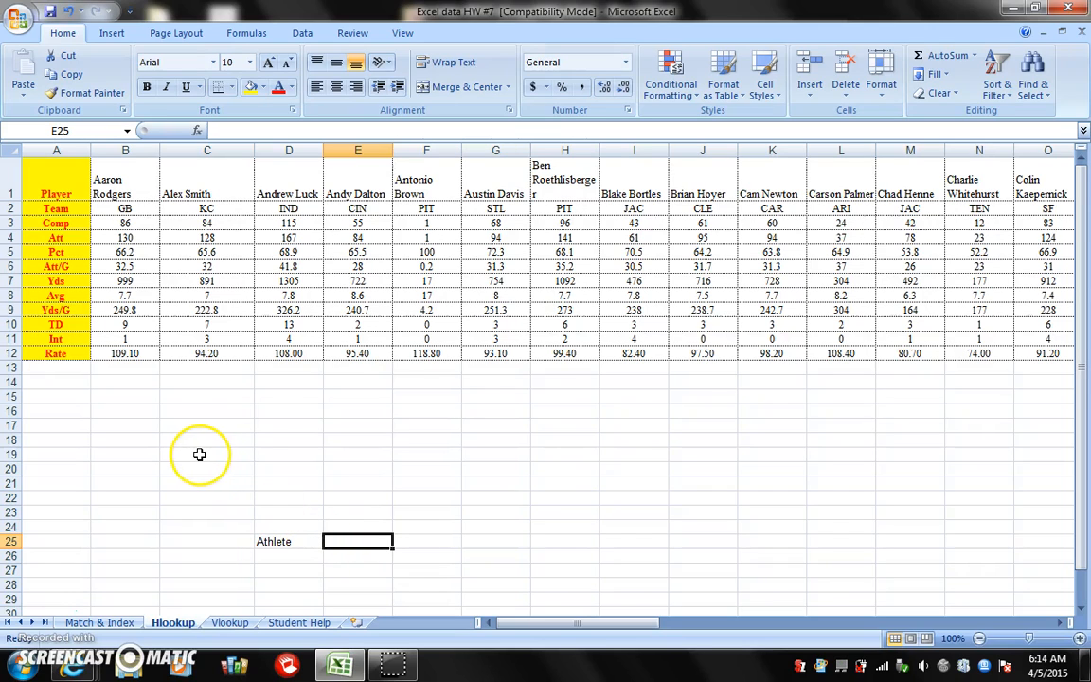
text(Touchdowns (TD)
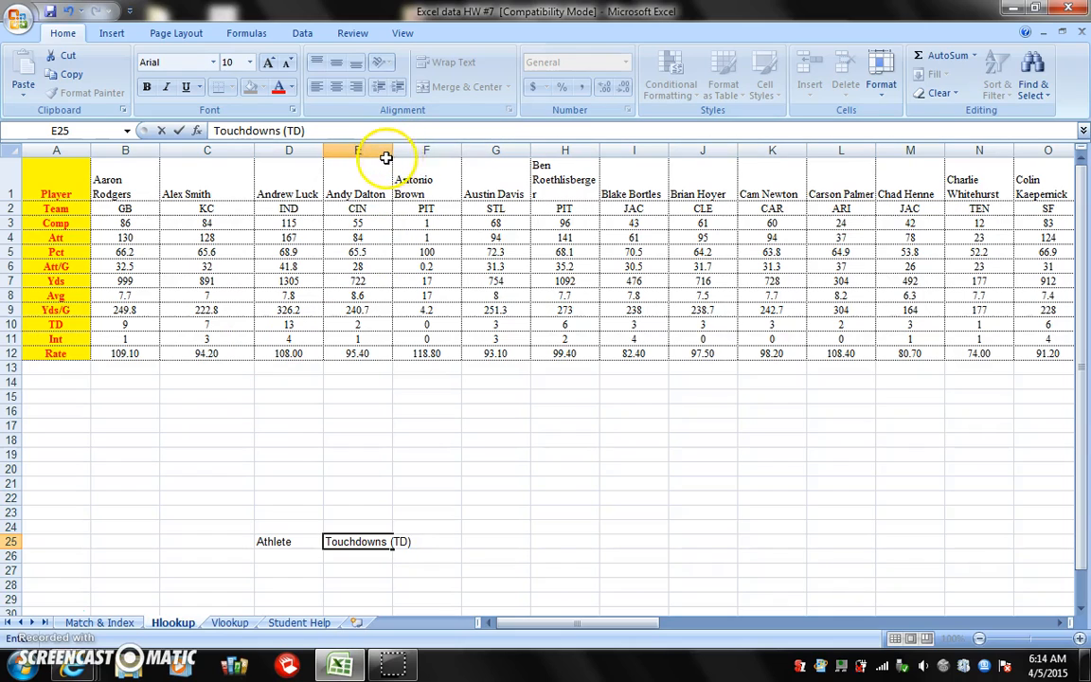
click(389, 549)
drag(391, 150, 436, 151)
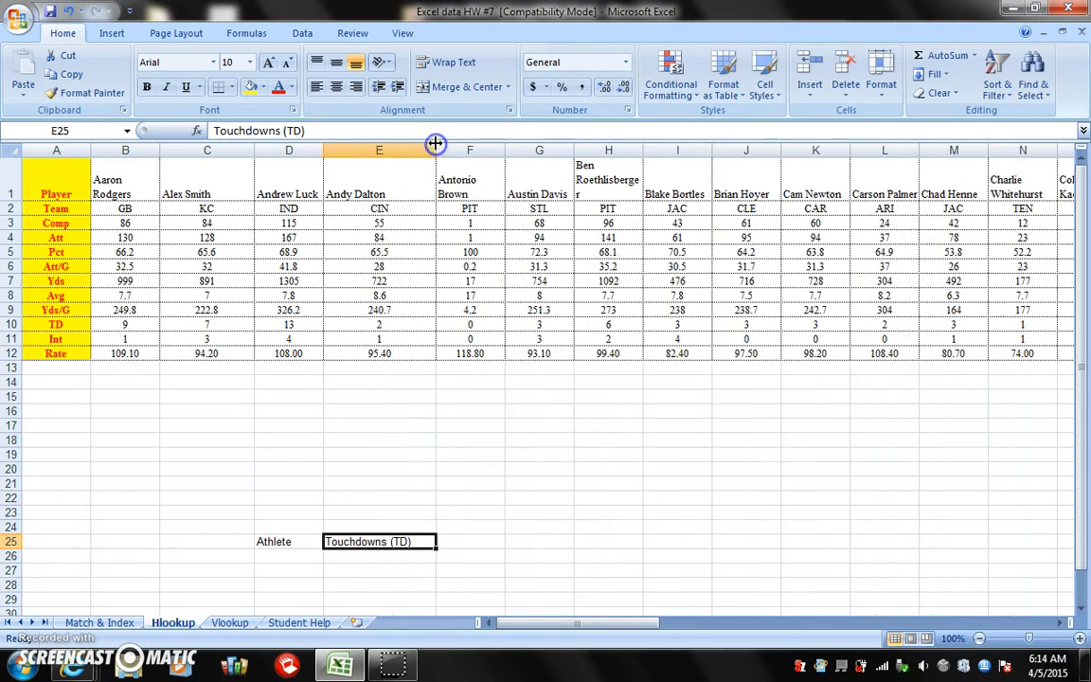
Start an HLOOKUP function in E26 with D26 as the lookup value
click(288, 556)
click(351, 554)
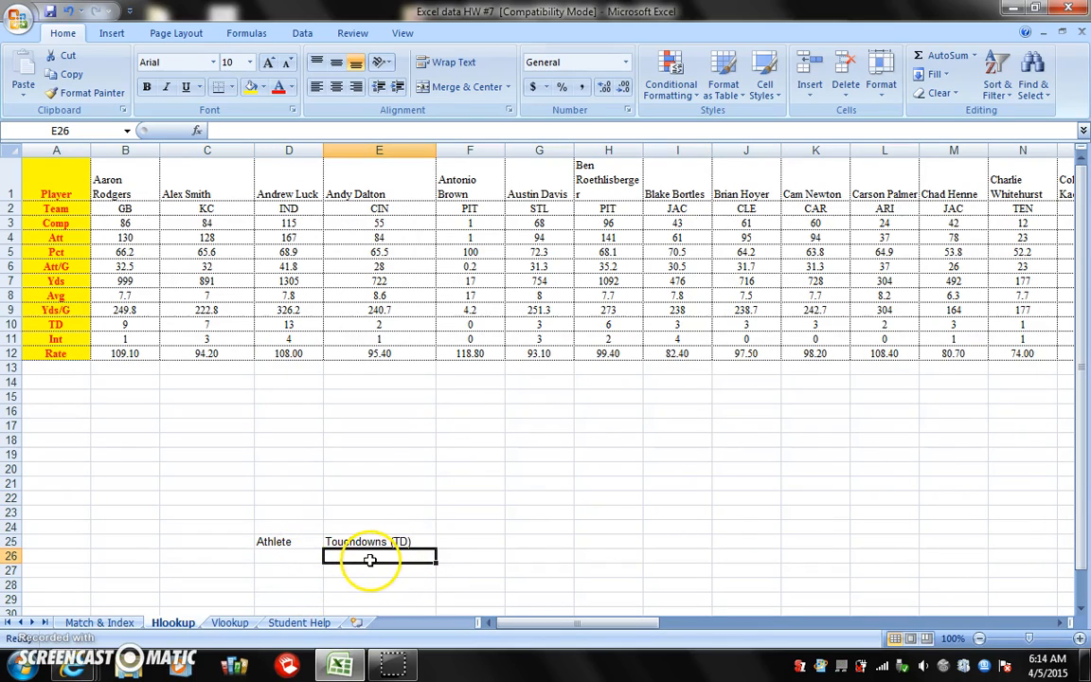
click(198, 132)
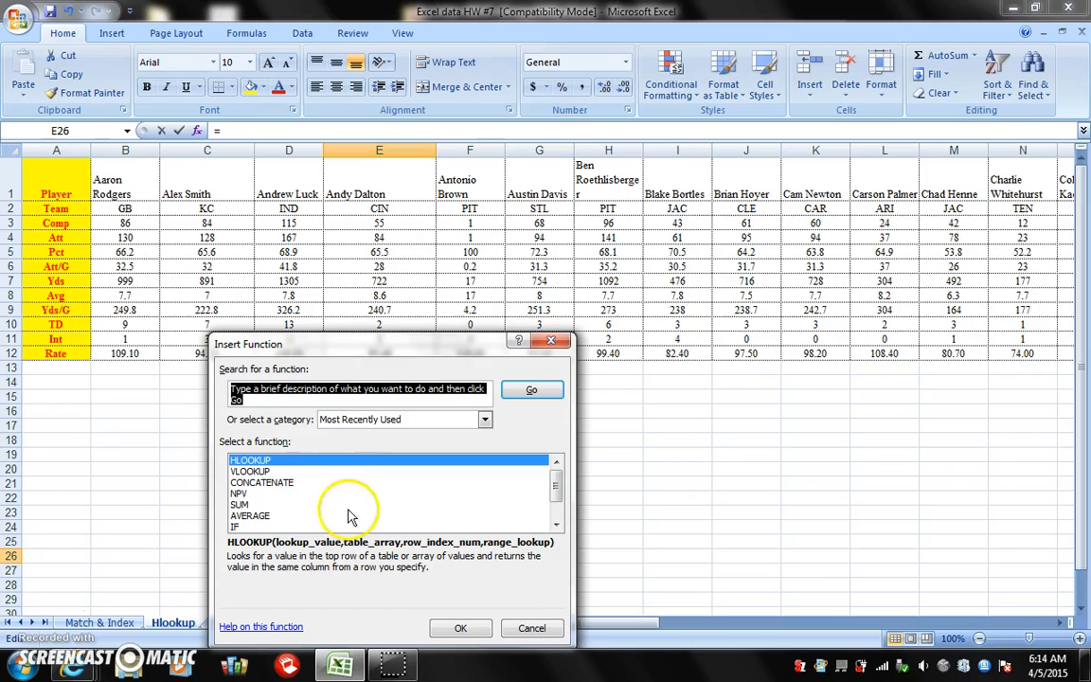
double_click(350, 462)
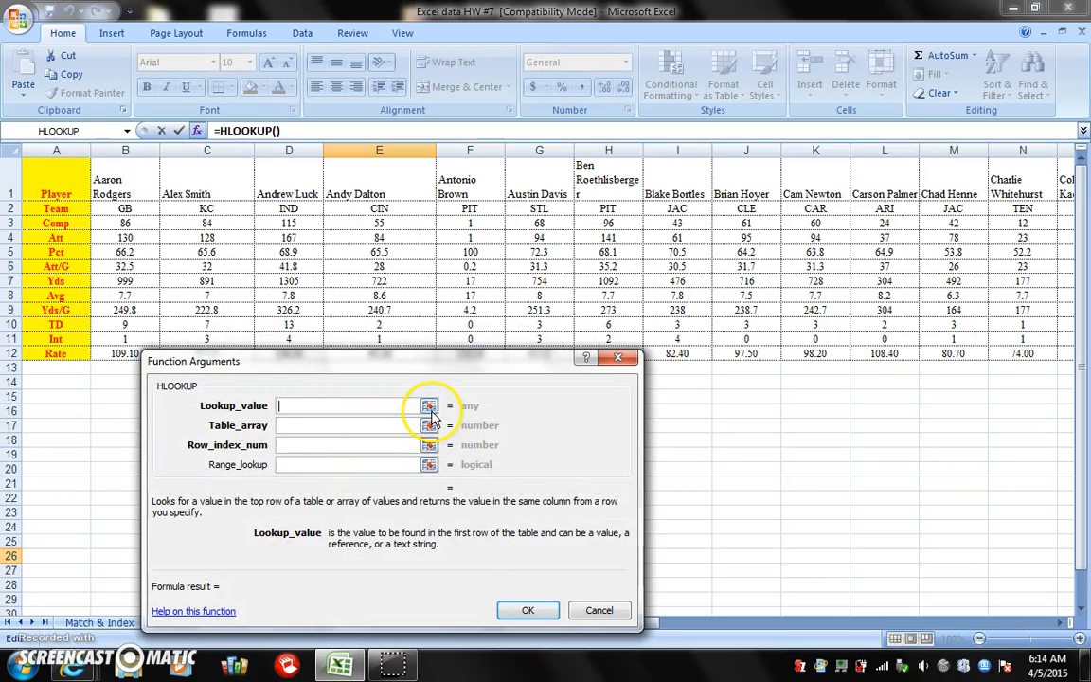
click(429, 407)
click(294, 554)
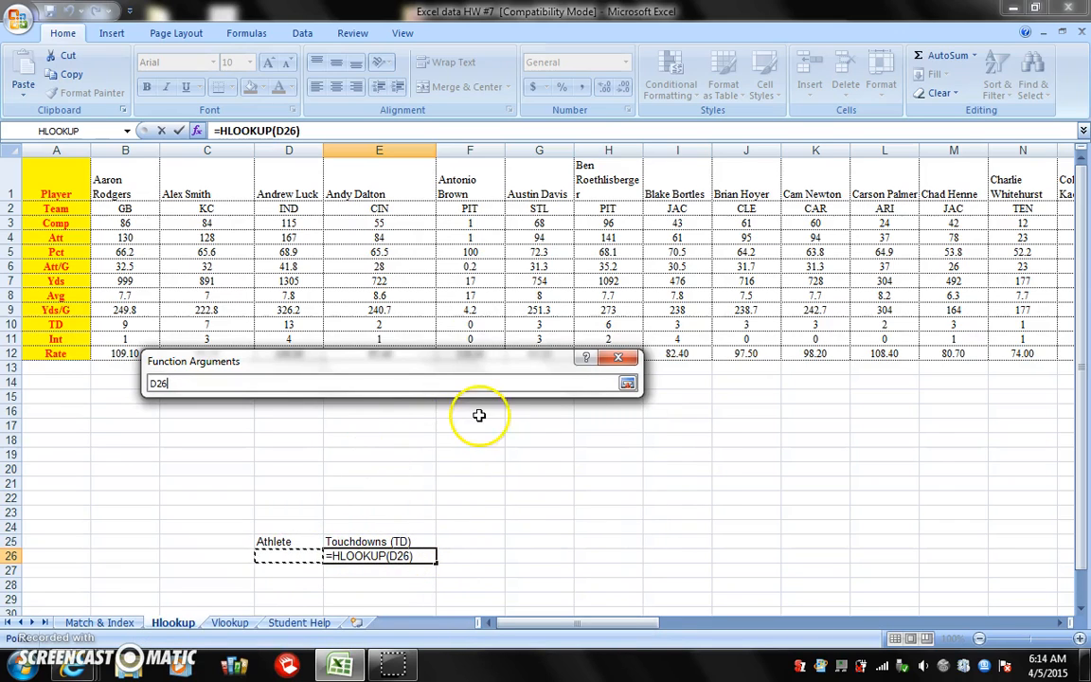
click(625, 385)
Set the HLOOKUP table array to the full player data range B1:AY12
click(429, 427)
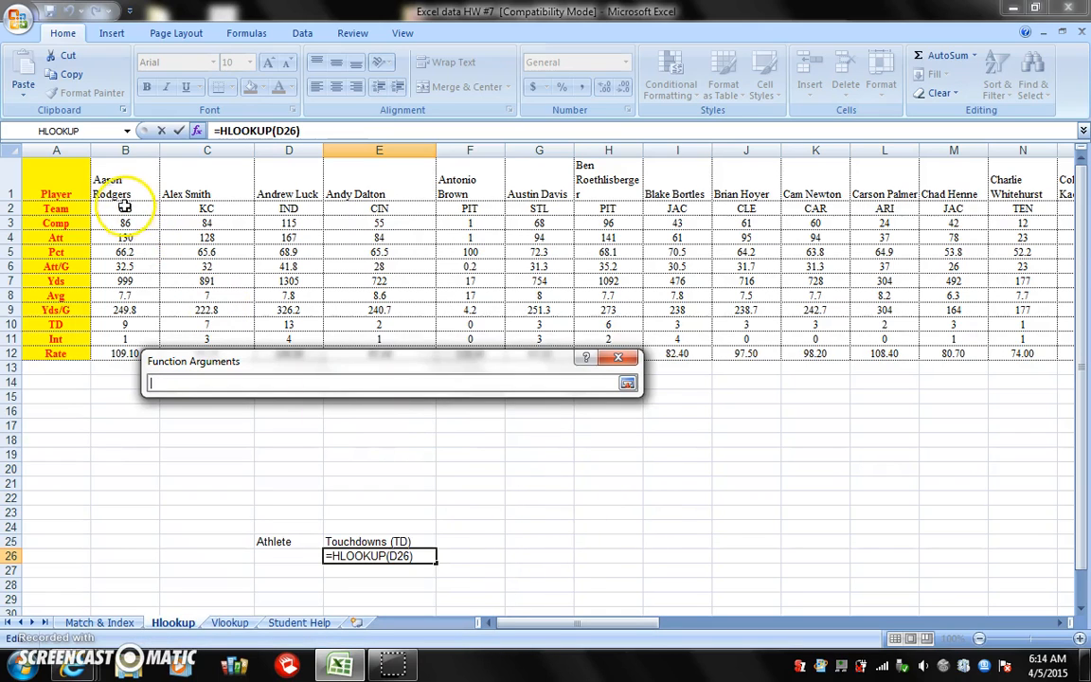
drag(121, 193, 904, 355)
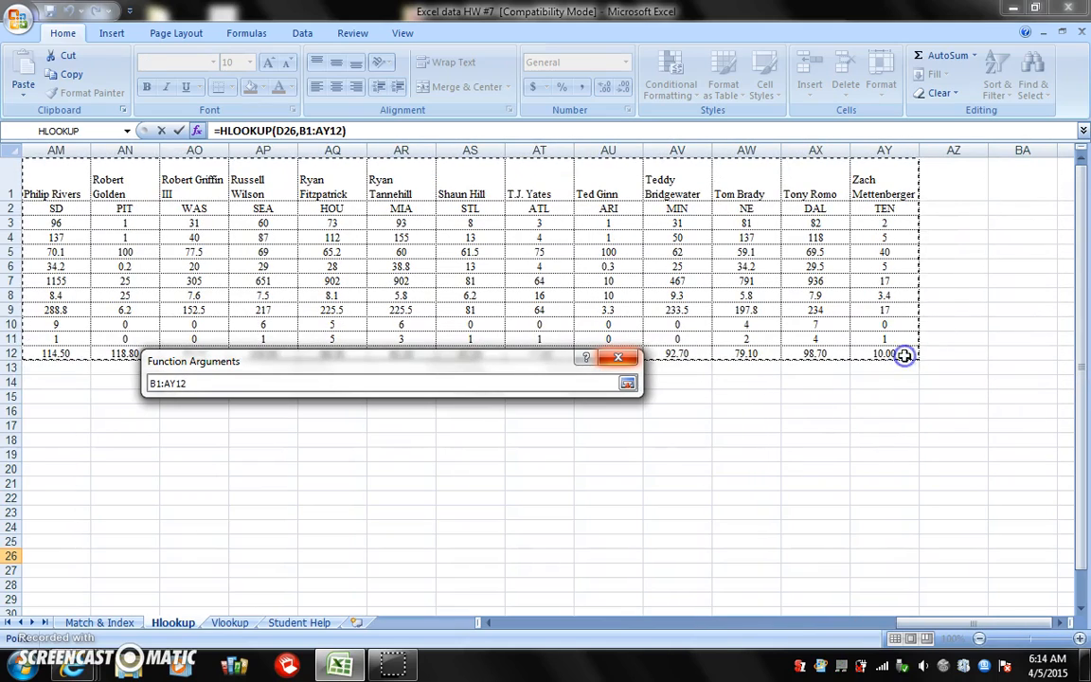
click(627, 383)
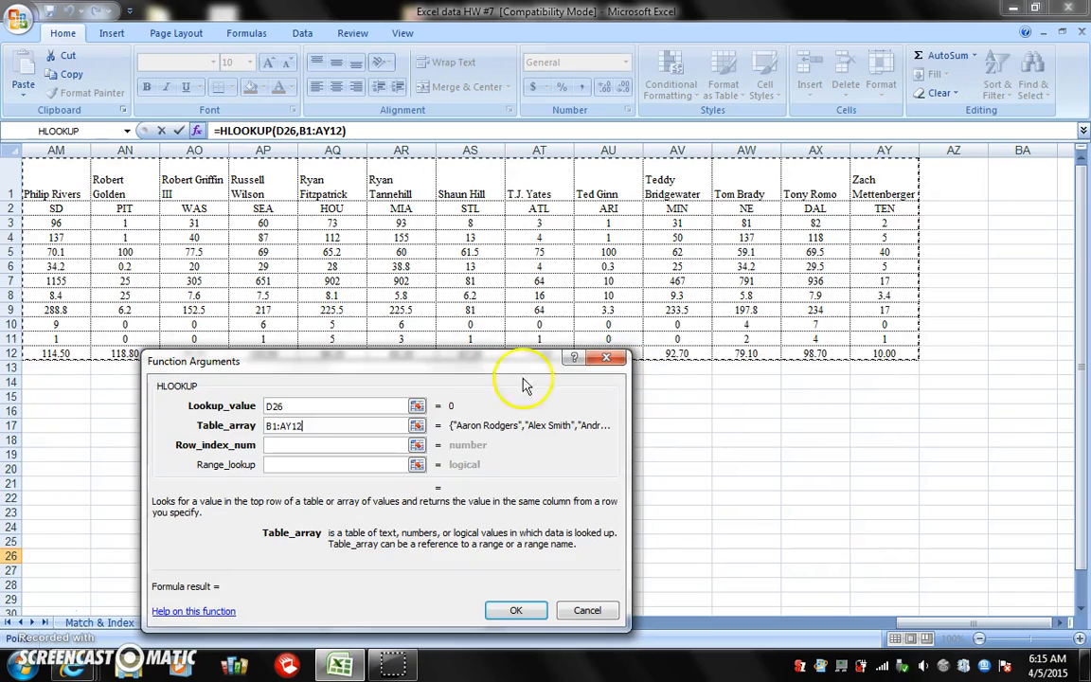
Complete the HLOOKUP in E26 with row index 10 for touchdowns and range lookup 2
click(417, 444)
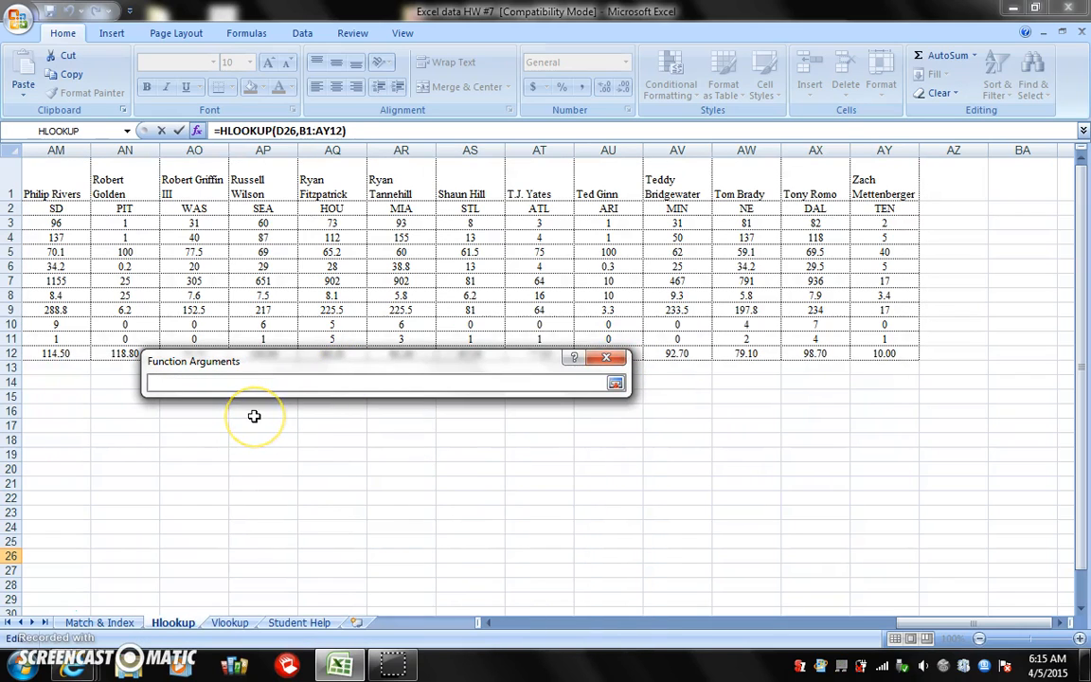
key(Return)
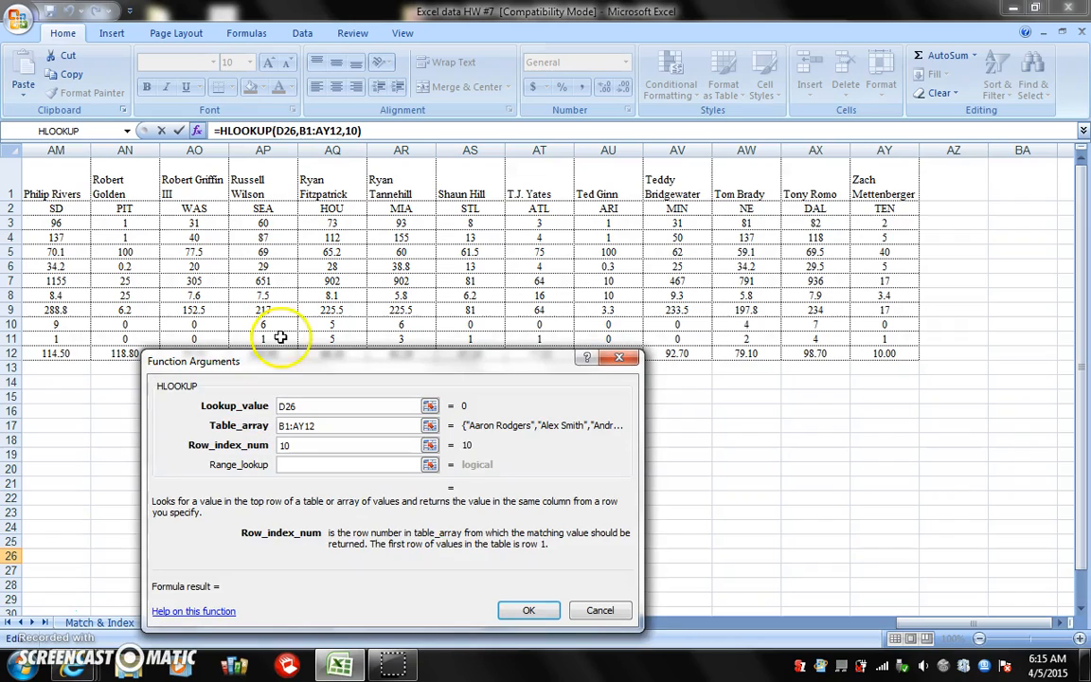
drag(993, 625, 36, 338)
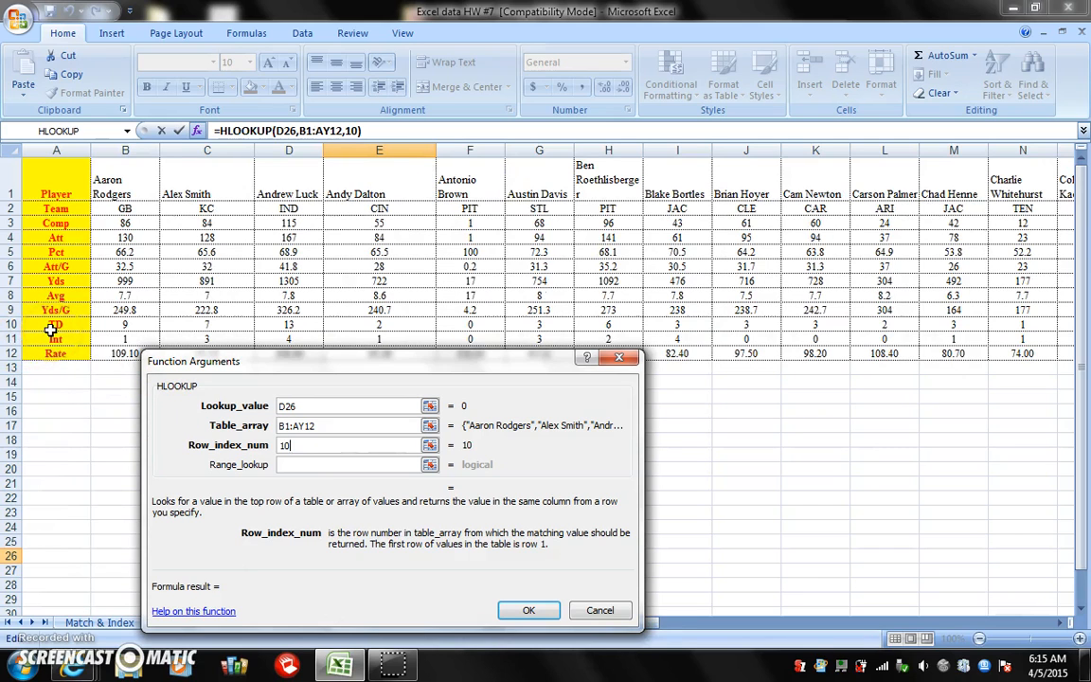
drag(293, 362, 616, 281)
click(645, 380)
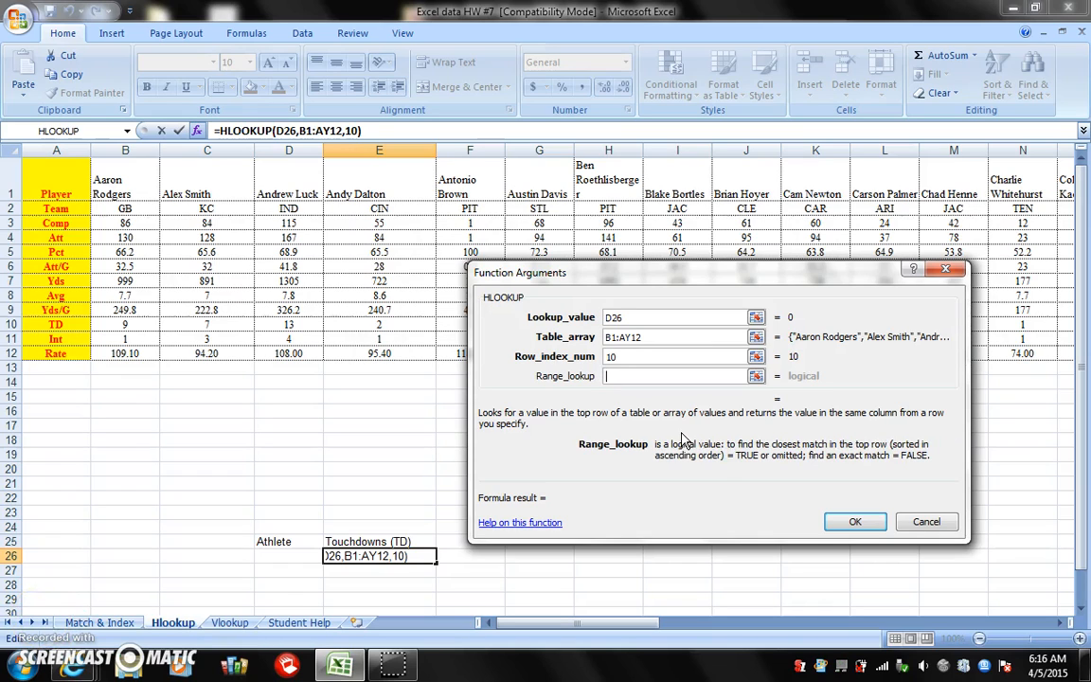
text(2)
key(Return)
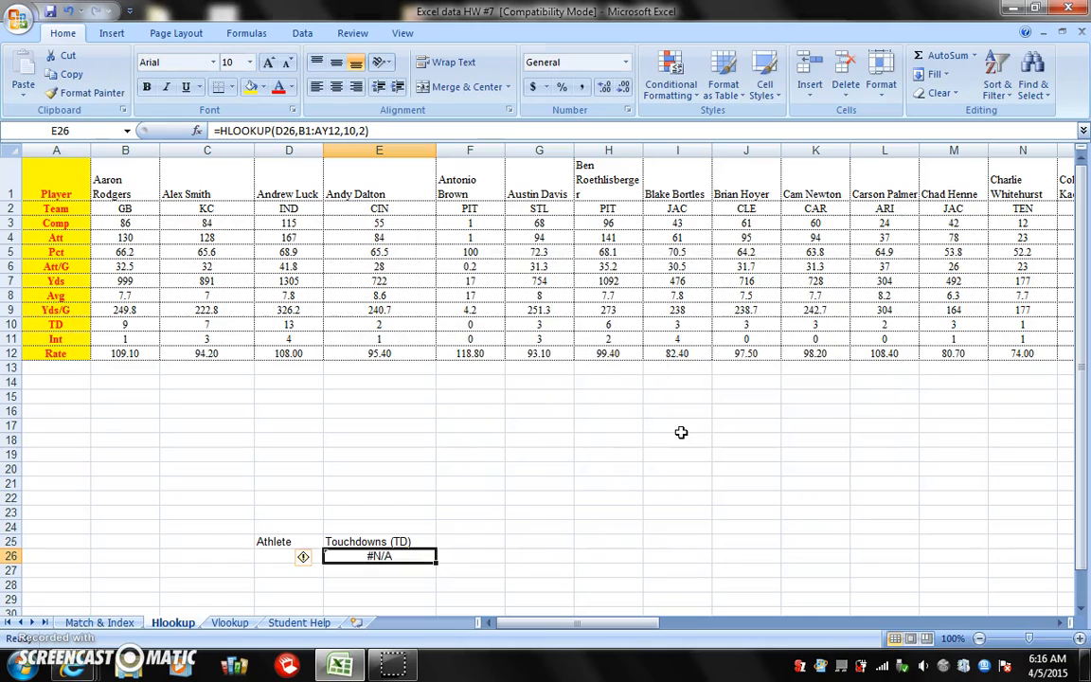
Enter Aaron Rodgers as the athlete in D26
click(272, 559)
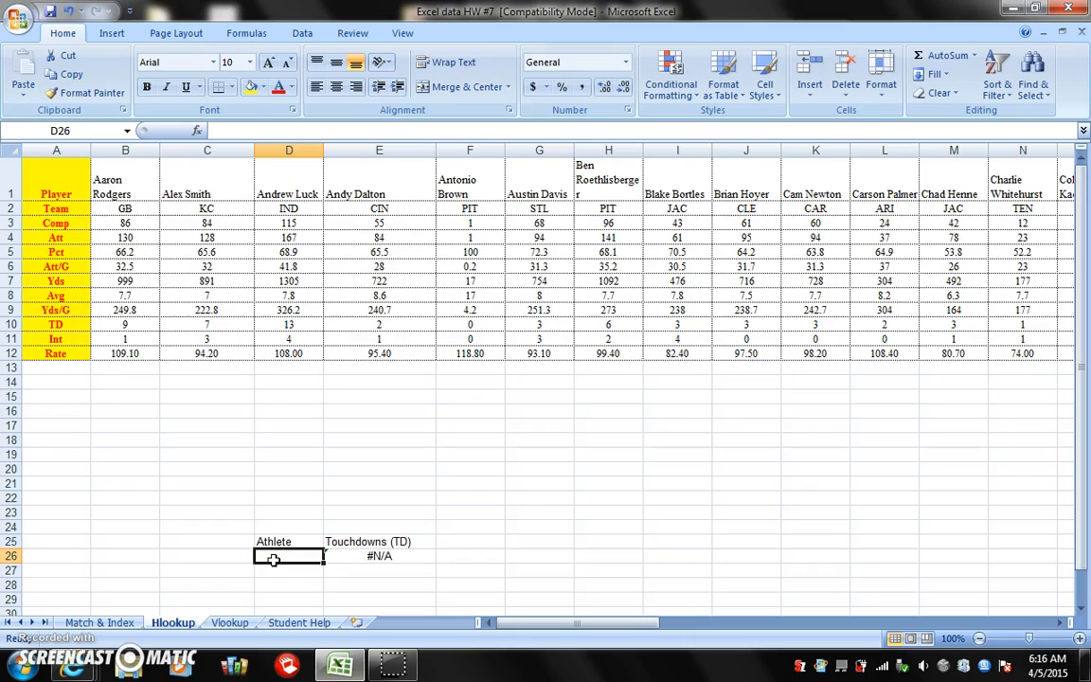
text(Aaron Rodgers)
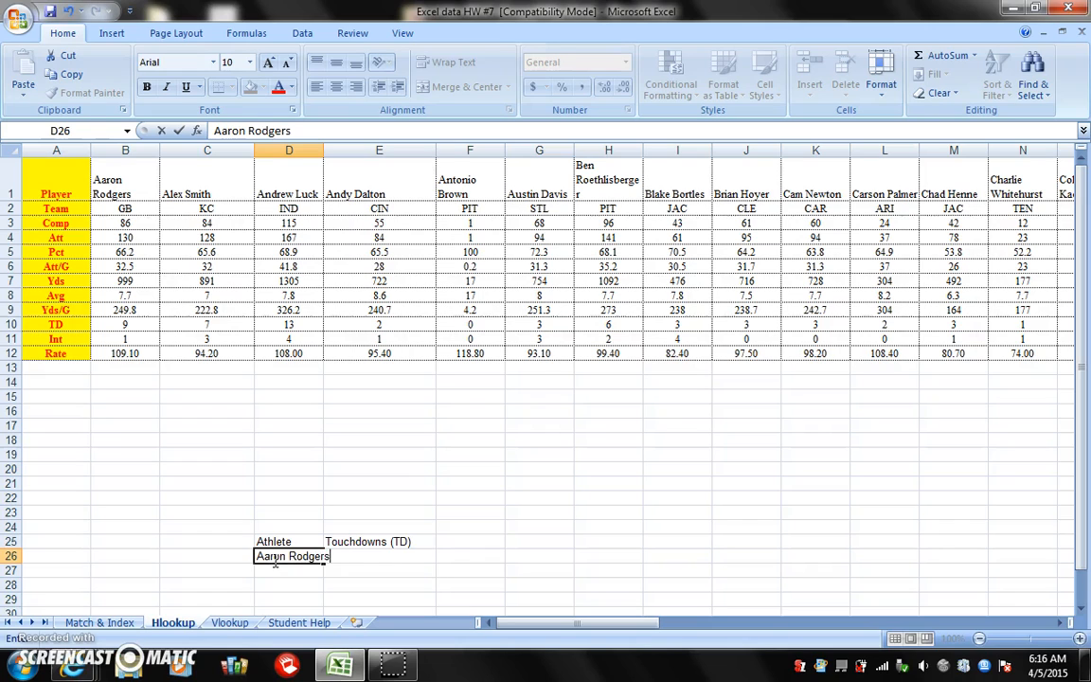
key(Return)
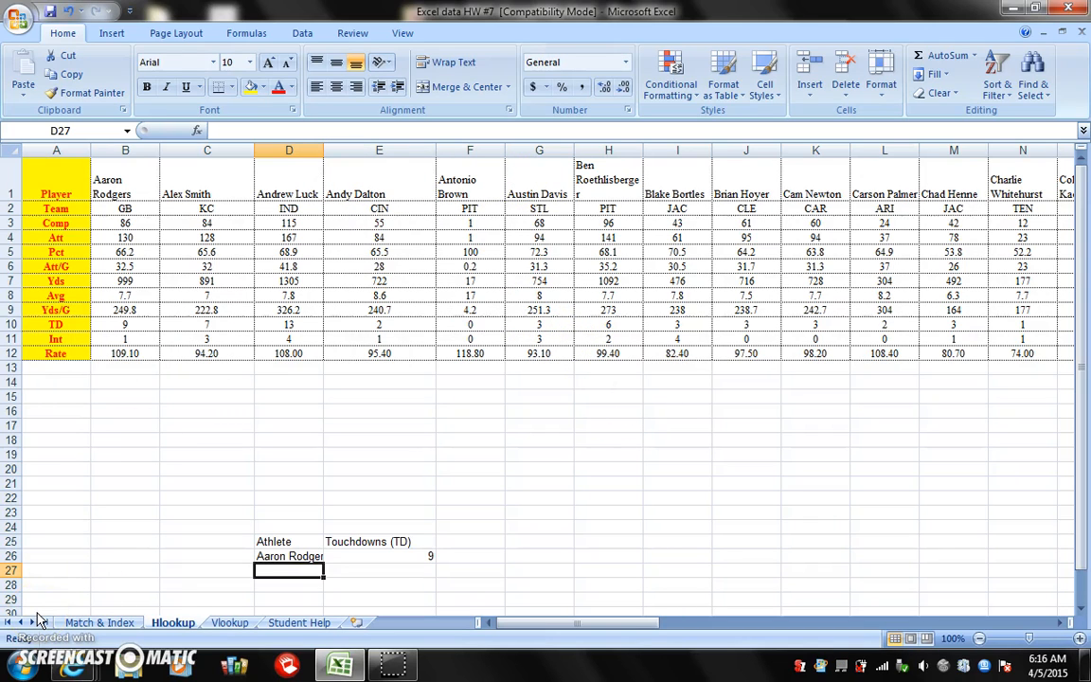
Examine the basketball player statistics on the Match & Index sheet and the Athlete and Statistical Data Parameter labels below them
click(100, 622)
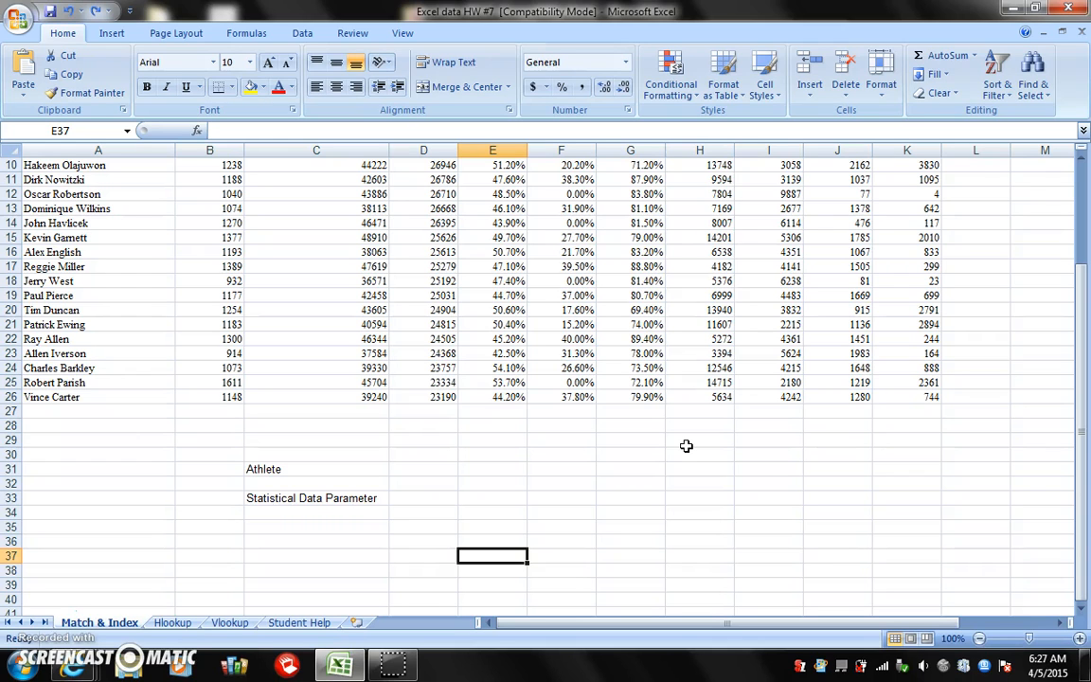
scroll(686, 445, up, 3)
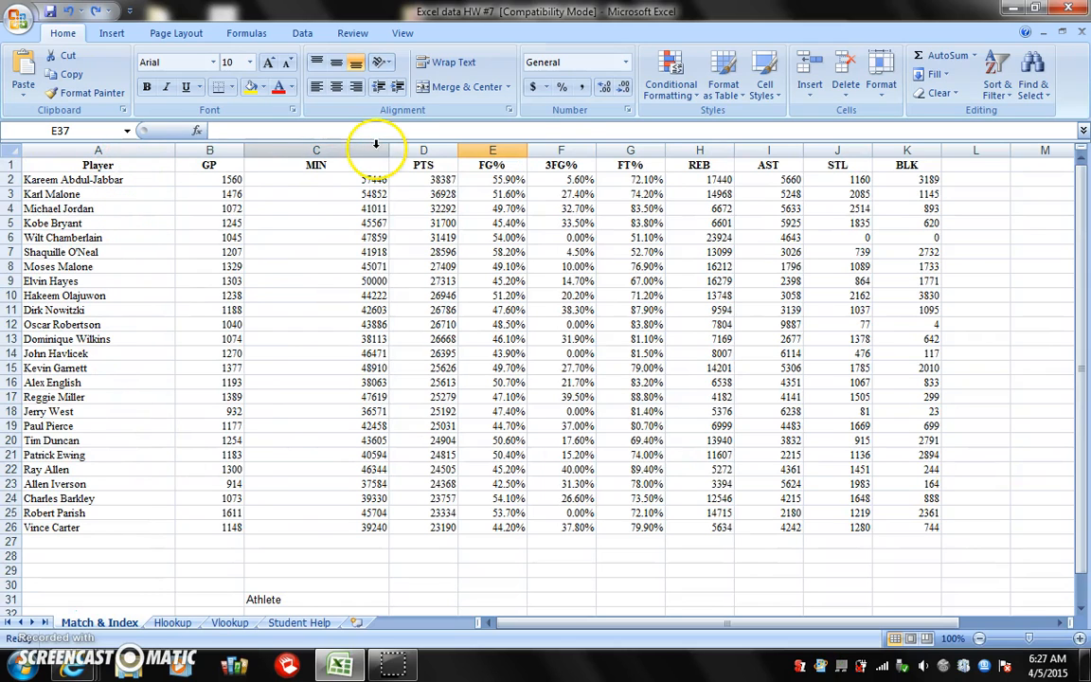
scroll(807, 178, down, 4)
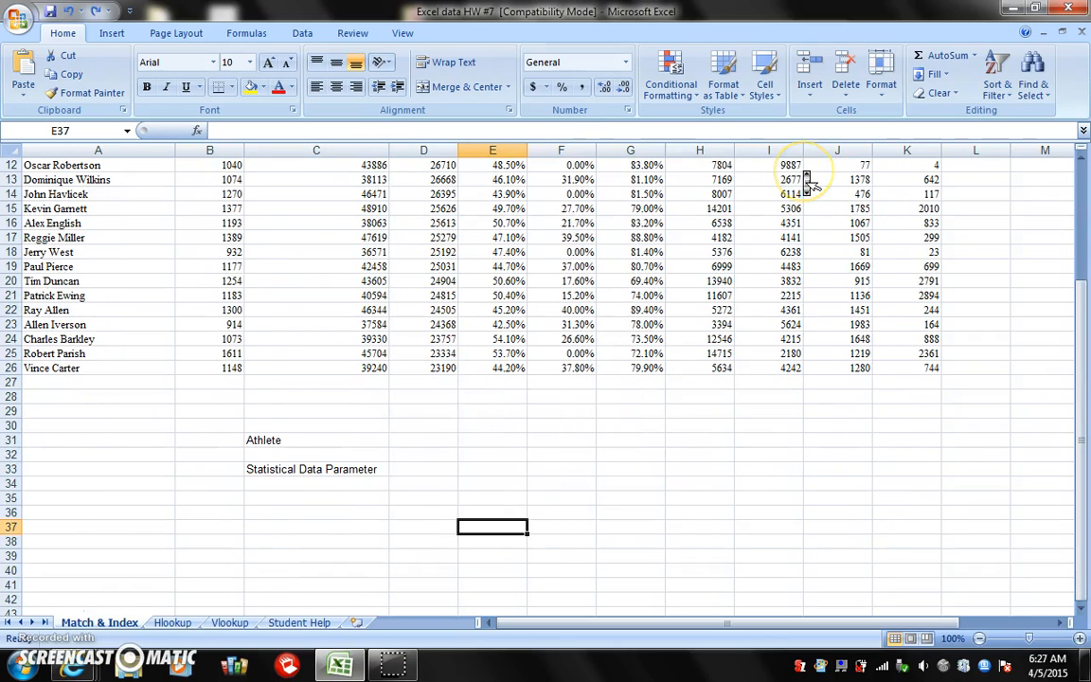
scroll(810, 185, up, 2)
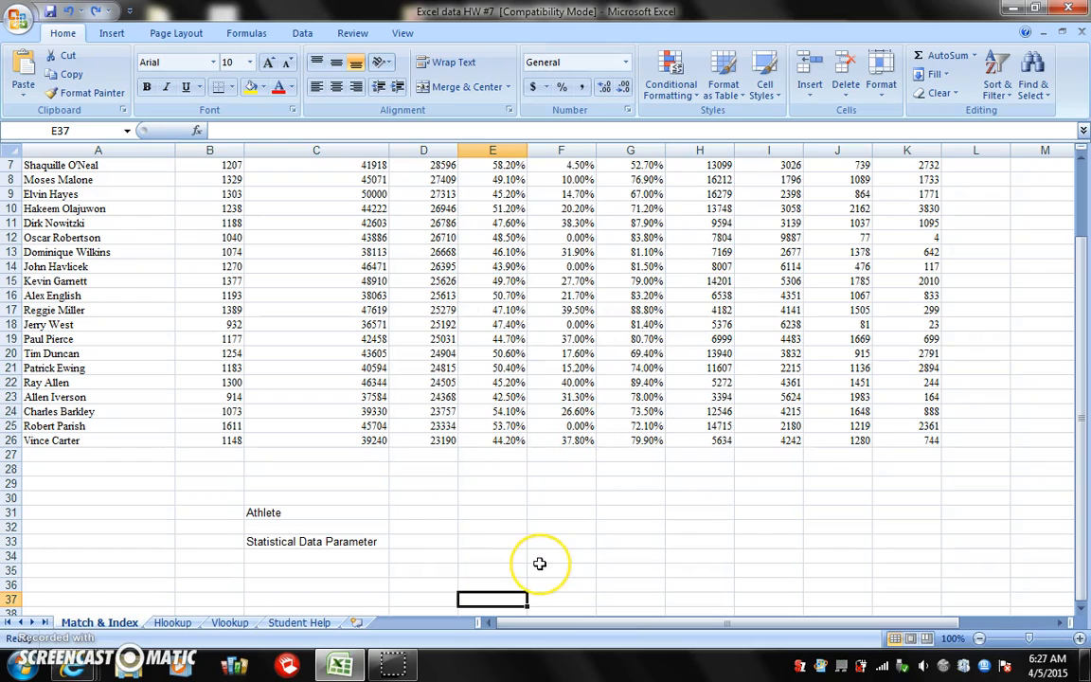
click(303, 512)
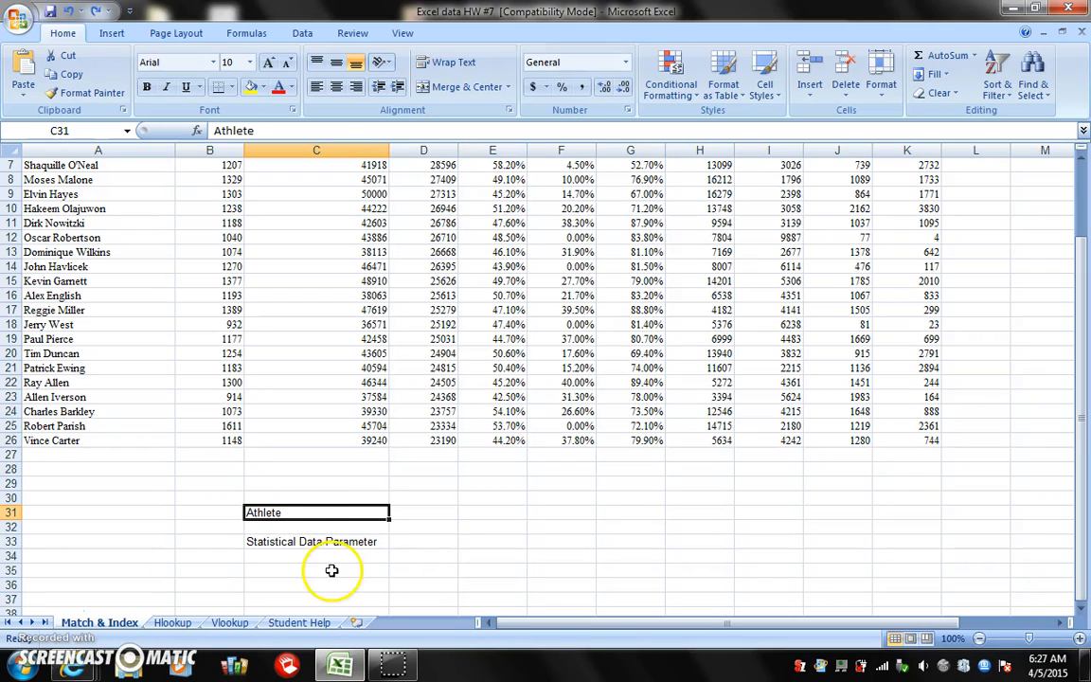
click(355, 544)
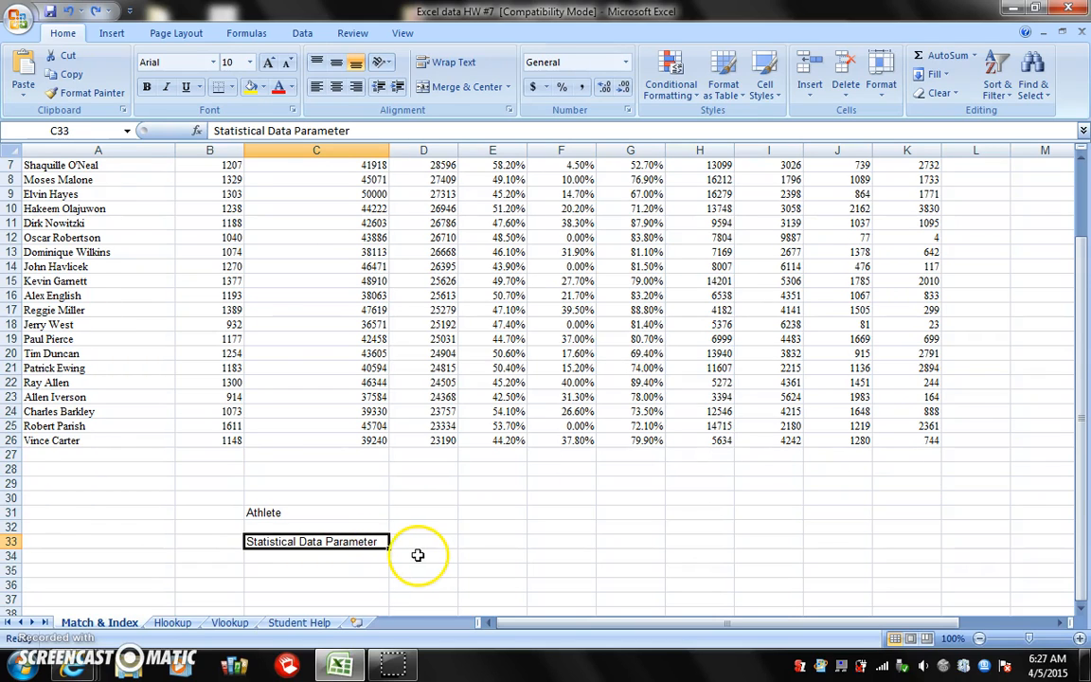
scroll(421, 561, up, 2)
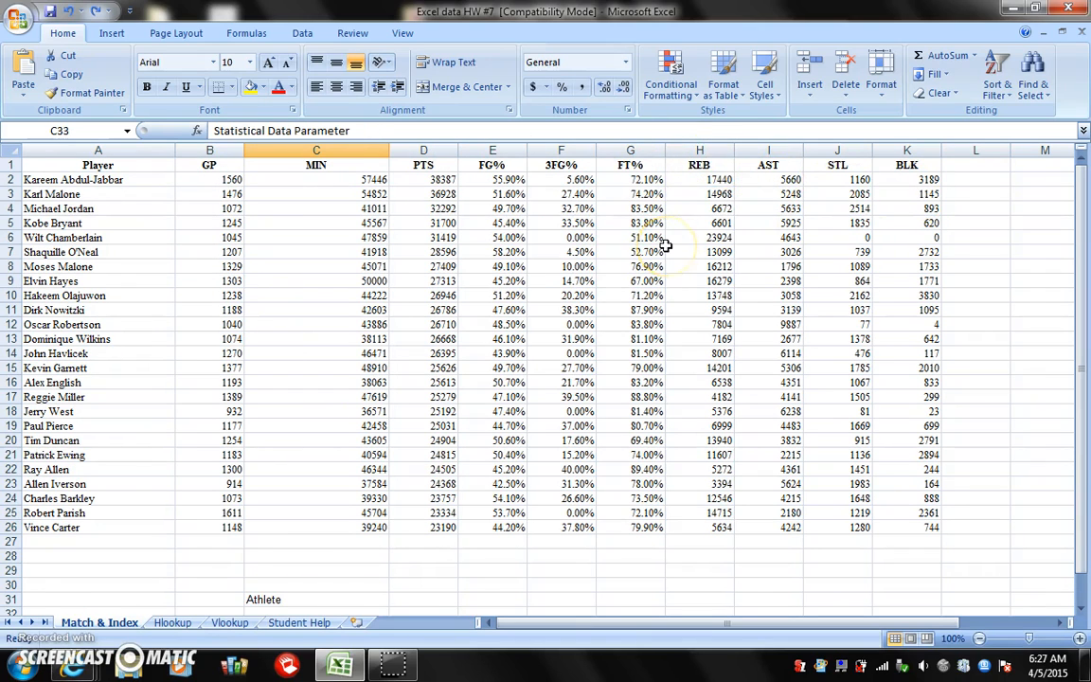
scroll(666, 245, down, 4)
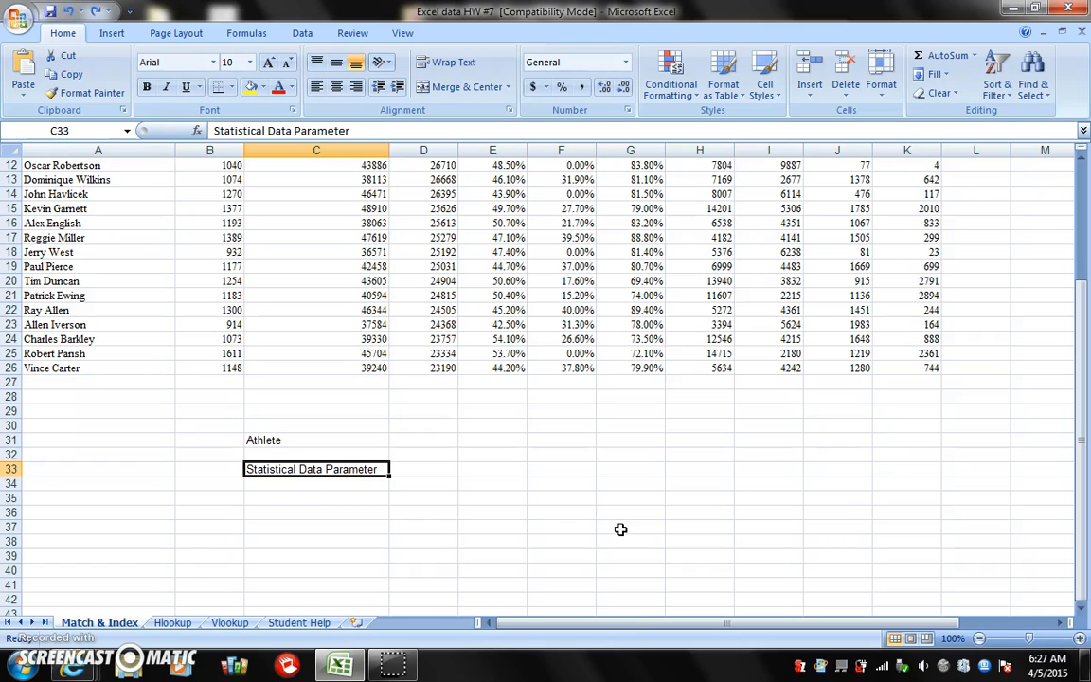
scroll(631, 533, up, 4)
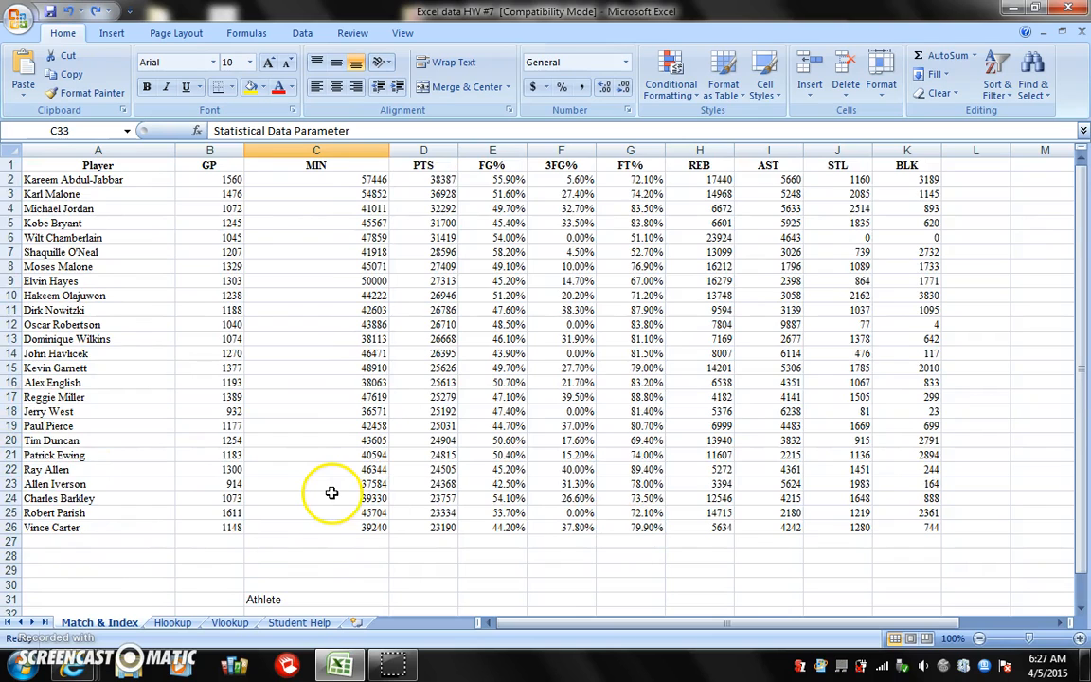
scroll(426, 474, down, 7)
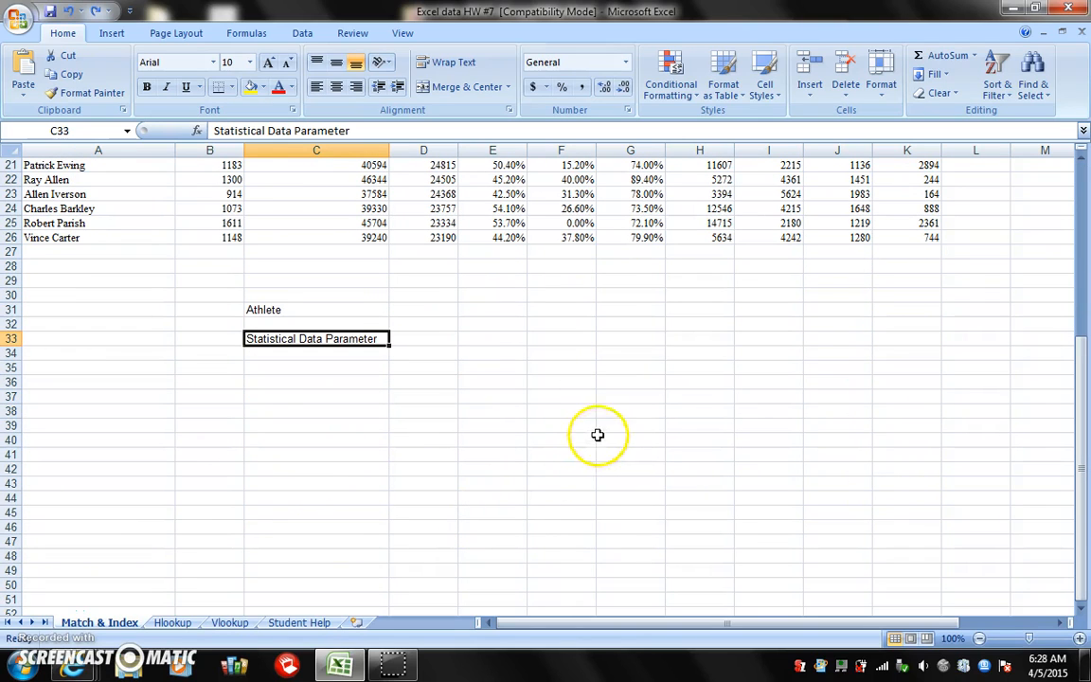
Start inserting a function in F36, try searching the functions for "ma", and clear the search text
click(563, 387)
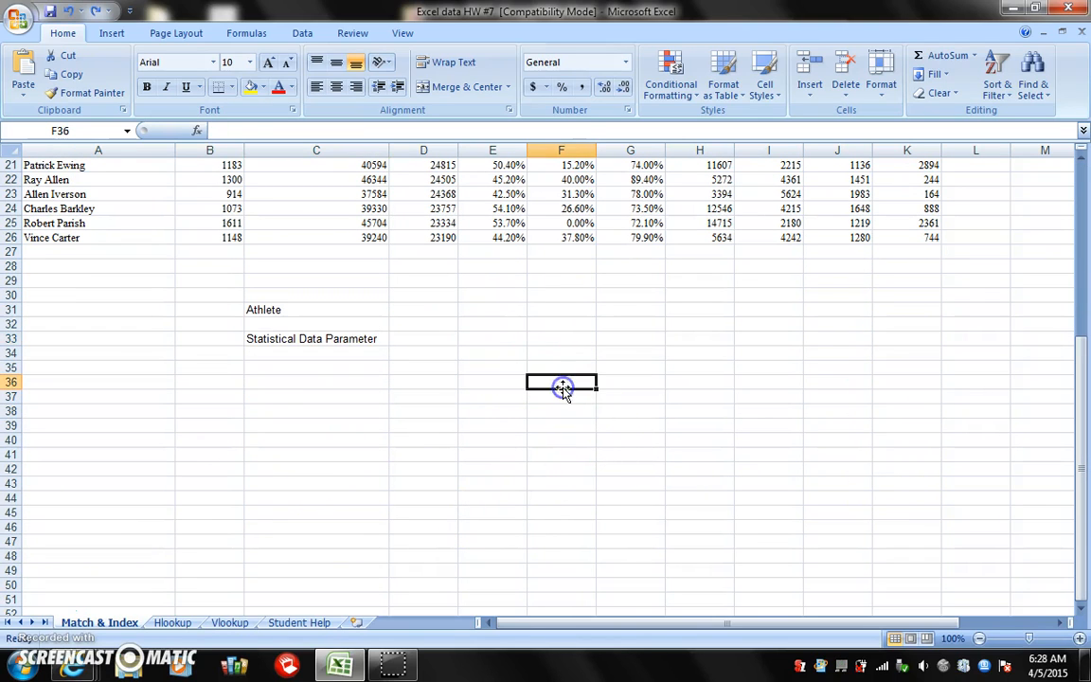
click(196, 130)
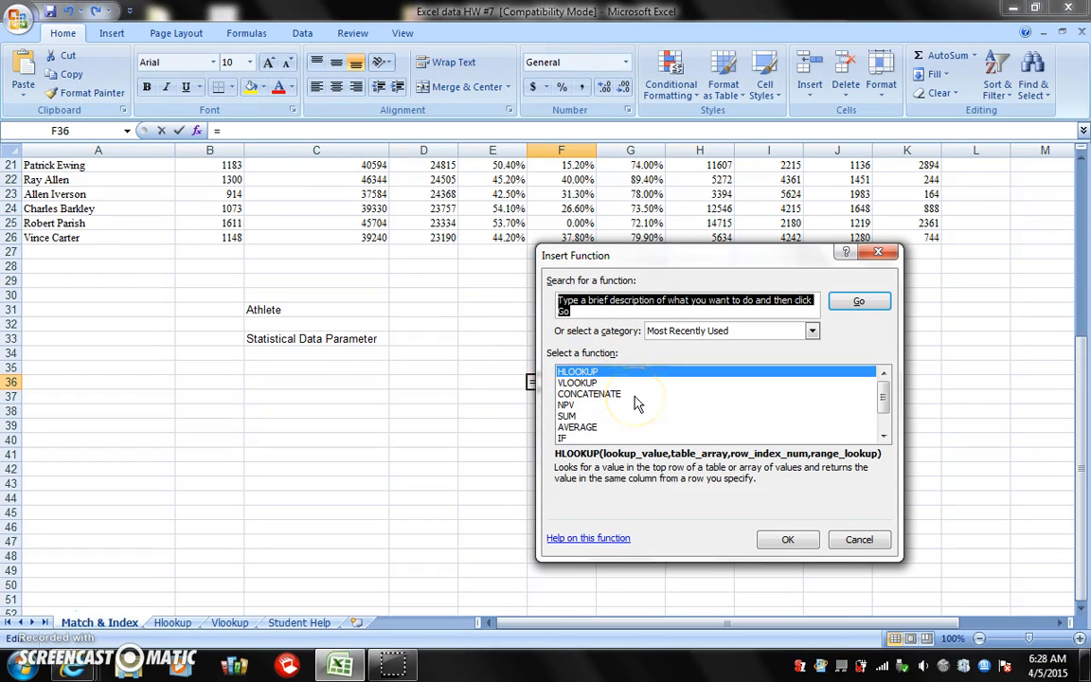
text(ma)
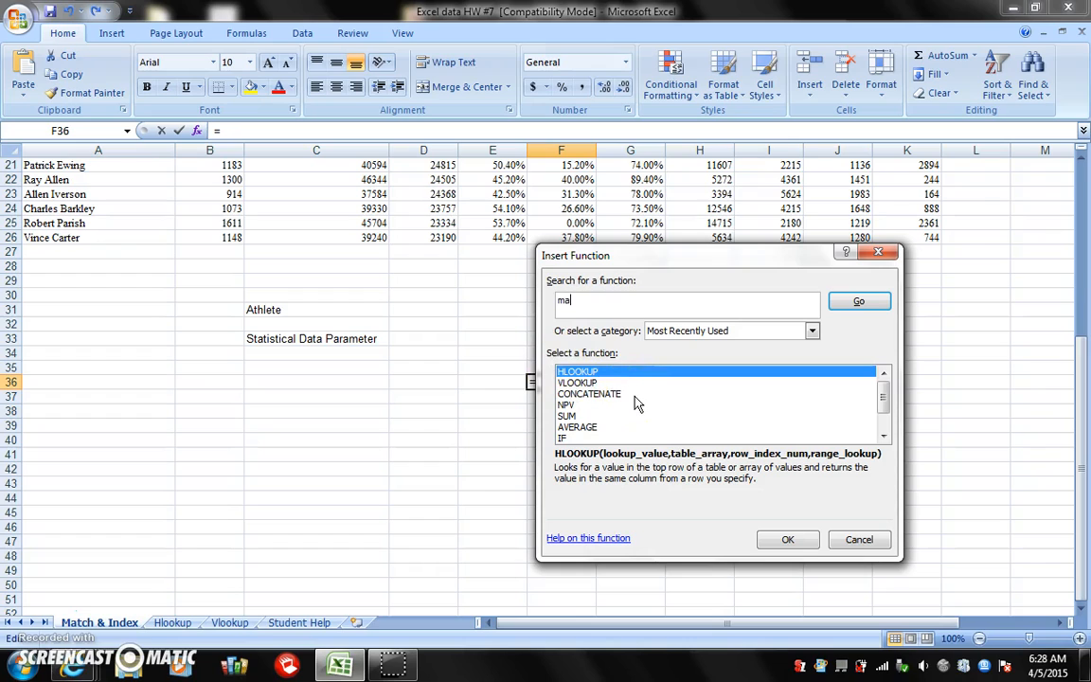
key(Return)
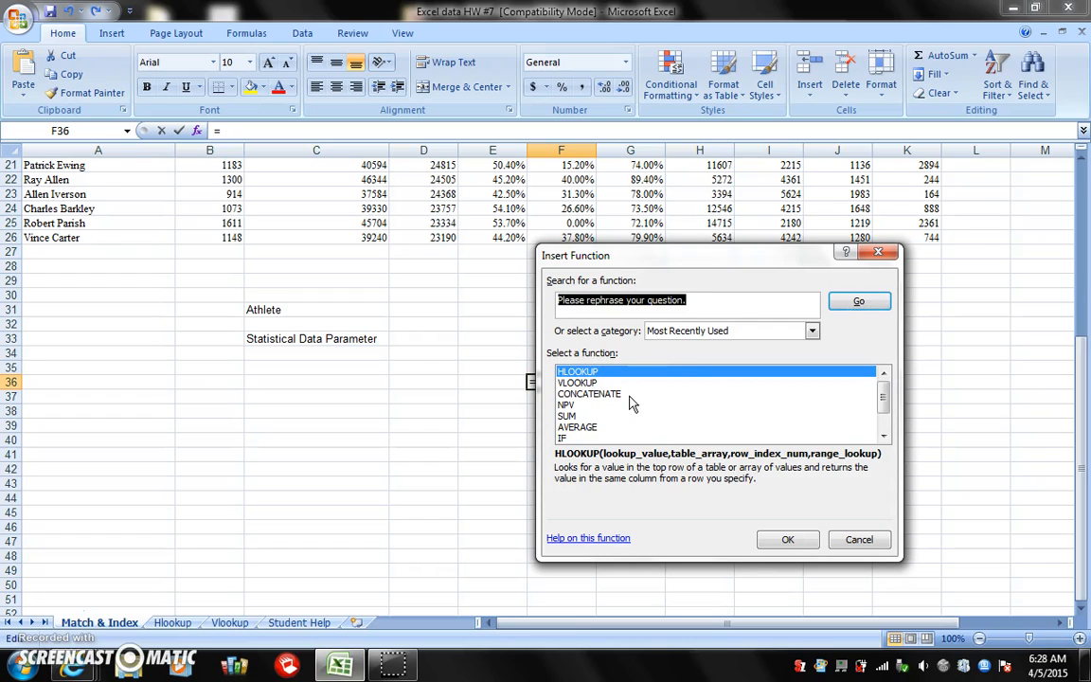
click(738, 310)
key(BackSpace)
key(BackSpace)
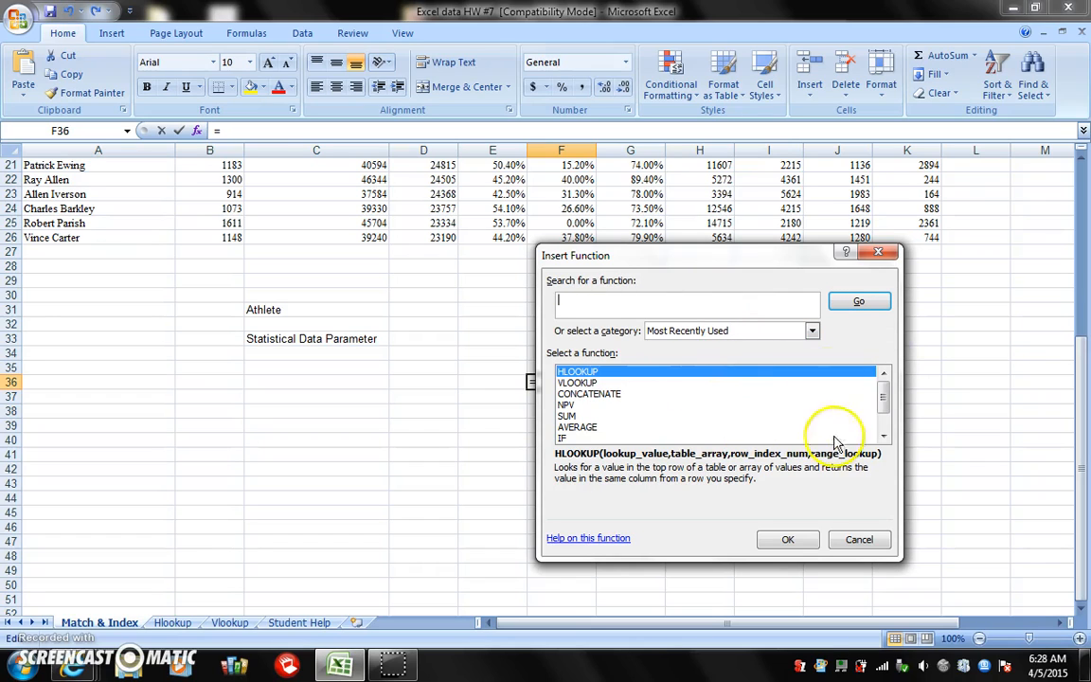
Show all function categories and choose MATCH as the function for F36
click(811, 332)
click(744, 359)
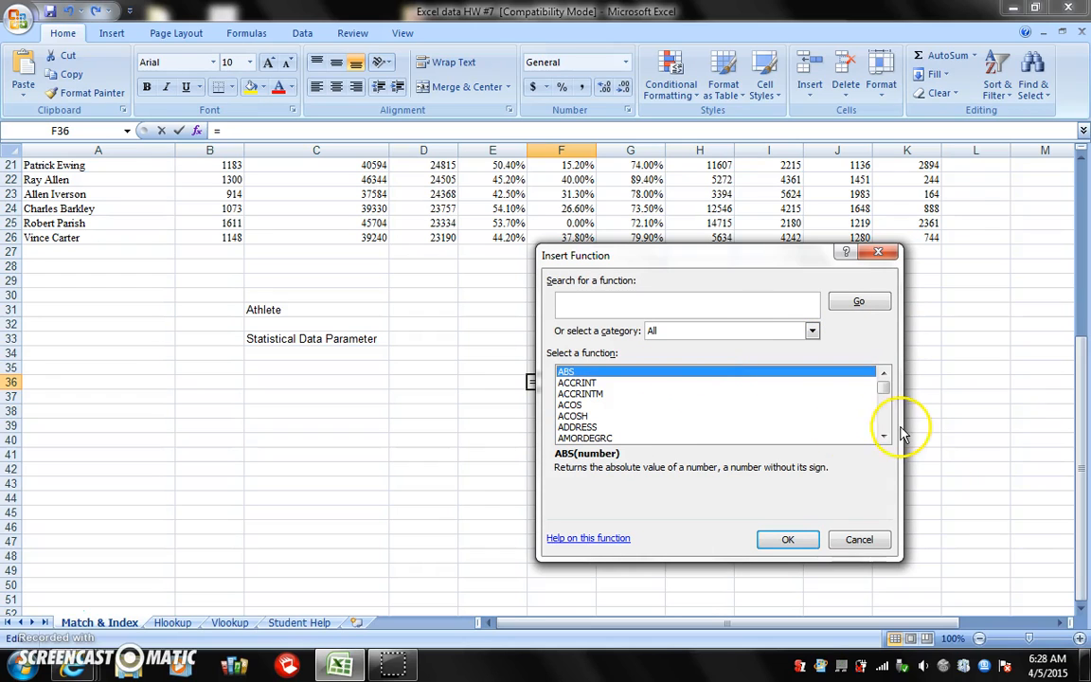
mouse_move(882, 379)
mouse_down()
mouse_move(884, 417)
mouse_move(886, 377)
mouse_up()
click(883, 375)
click(580, 373)
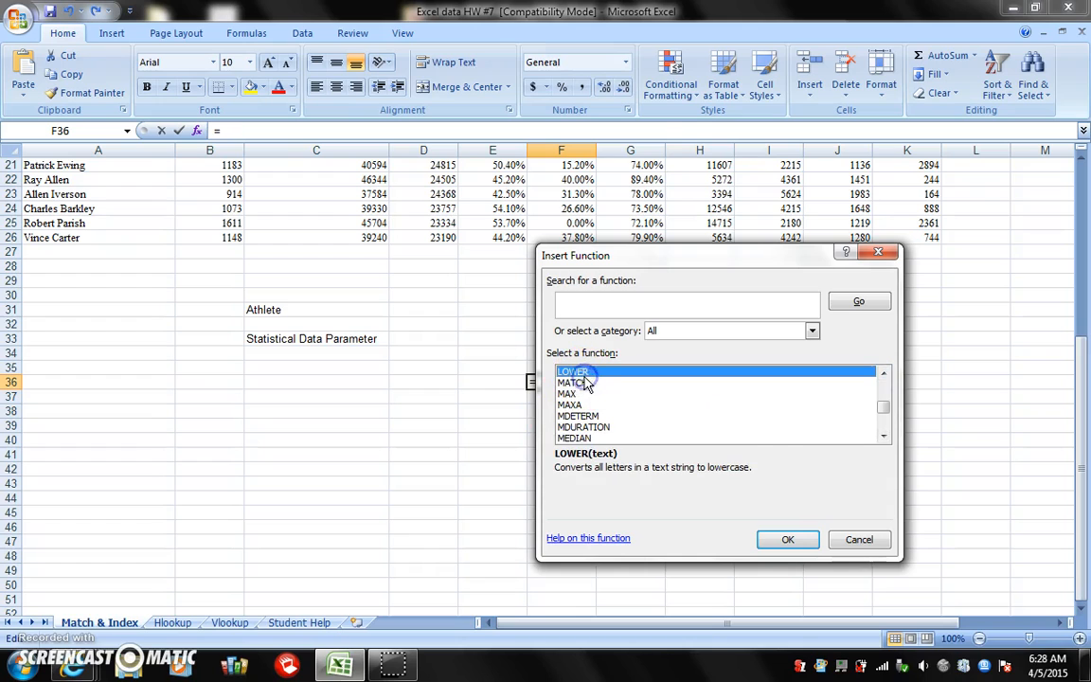
click(585, 382)
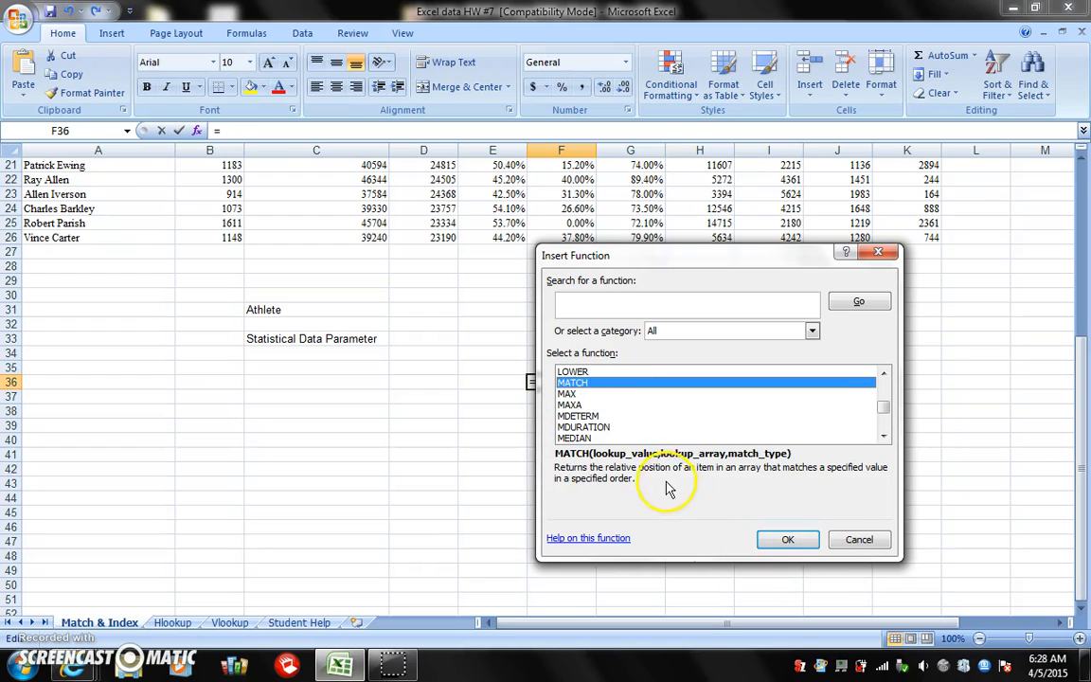
click(768, 538)
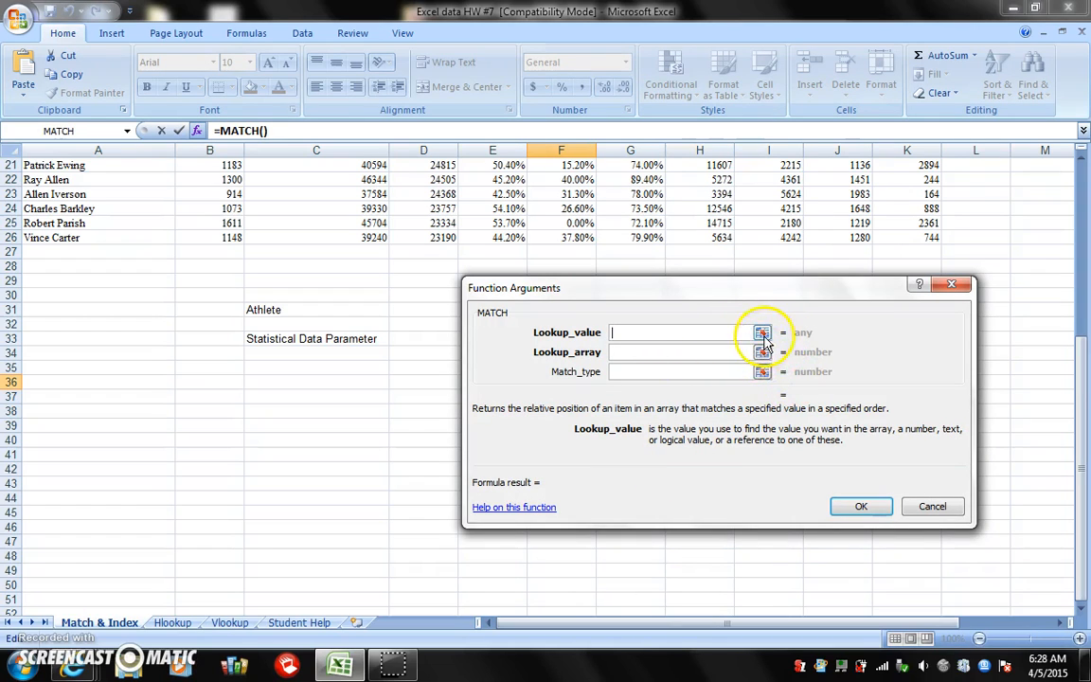
Set the MATCH lookup value to the Athlete input cell D31
click(762, 334)
click(427, 310)
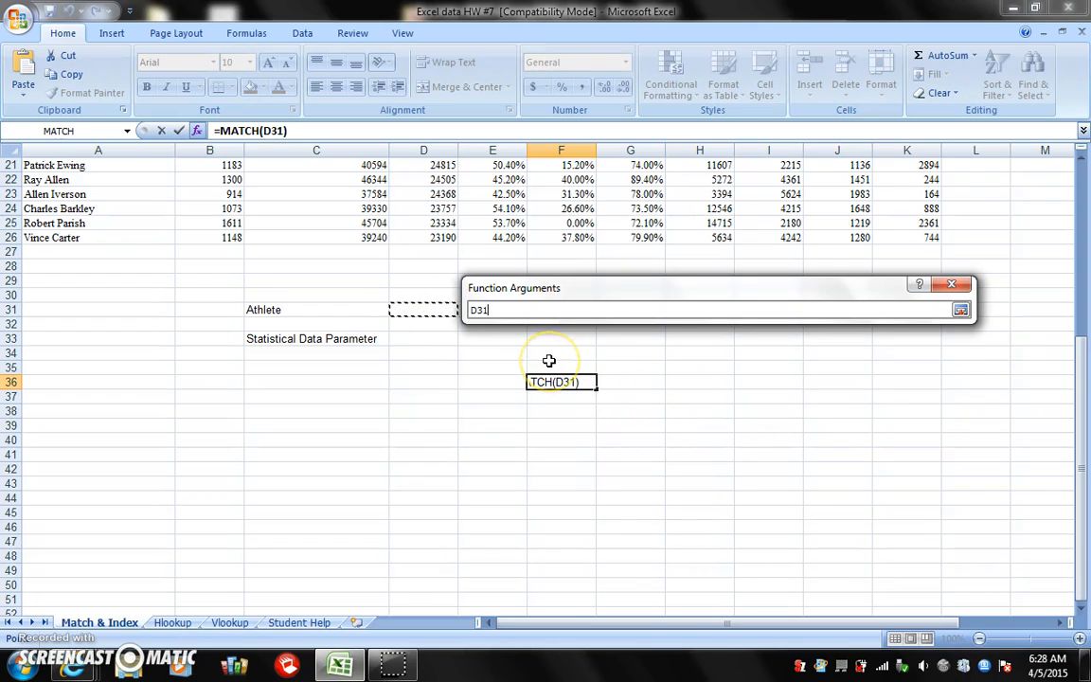
click(960, 310)
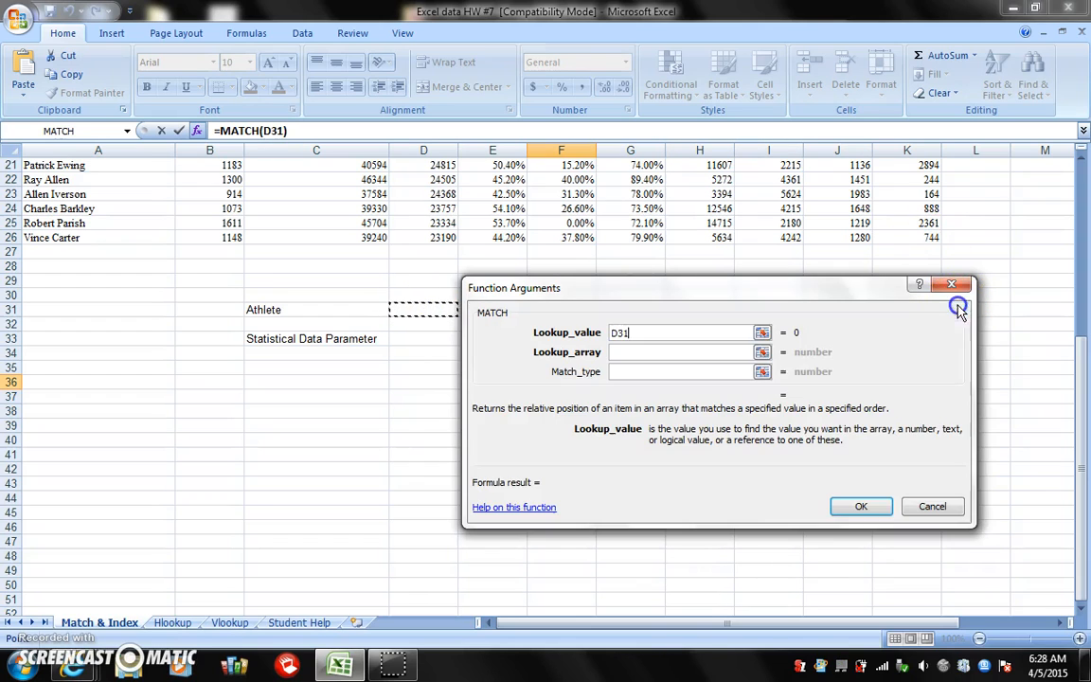
Set the lookup array to the player column A1:A26 and complete the MATCH in F36 with match type 0
click(763, 352)
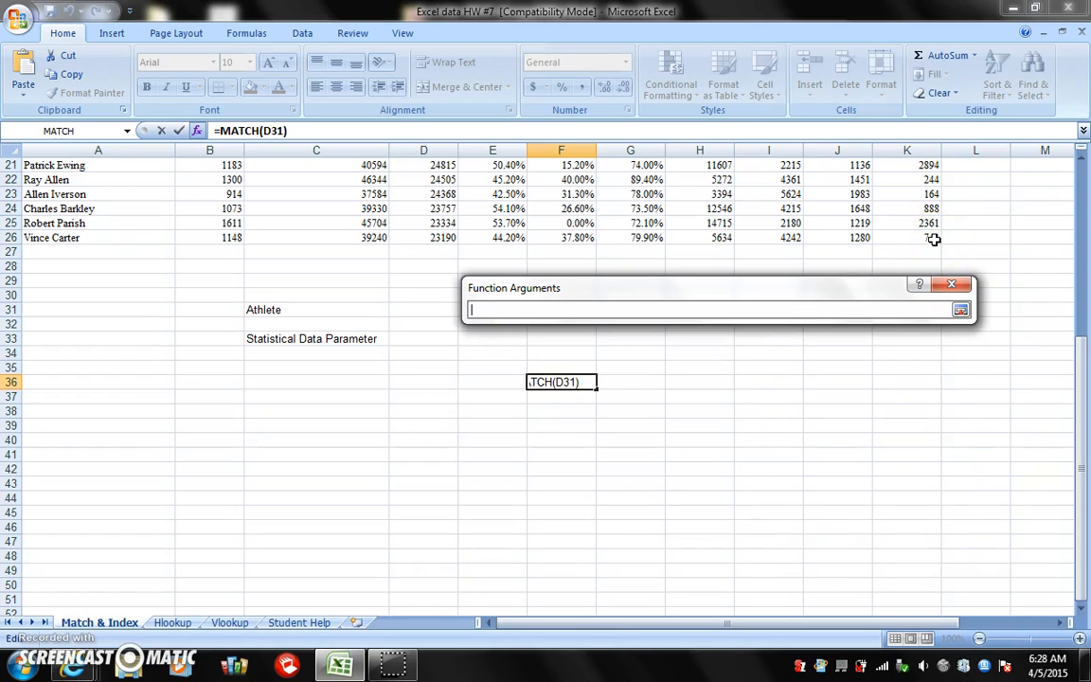
drag(1079, 371, 1082, 197)
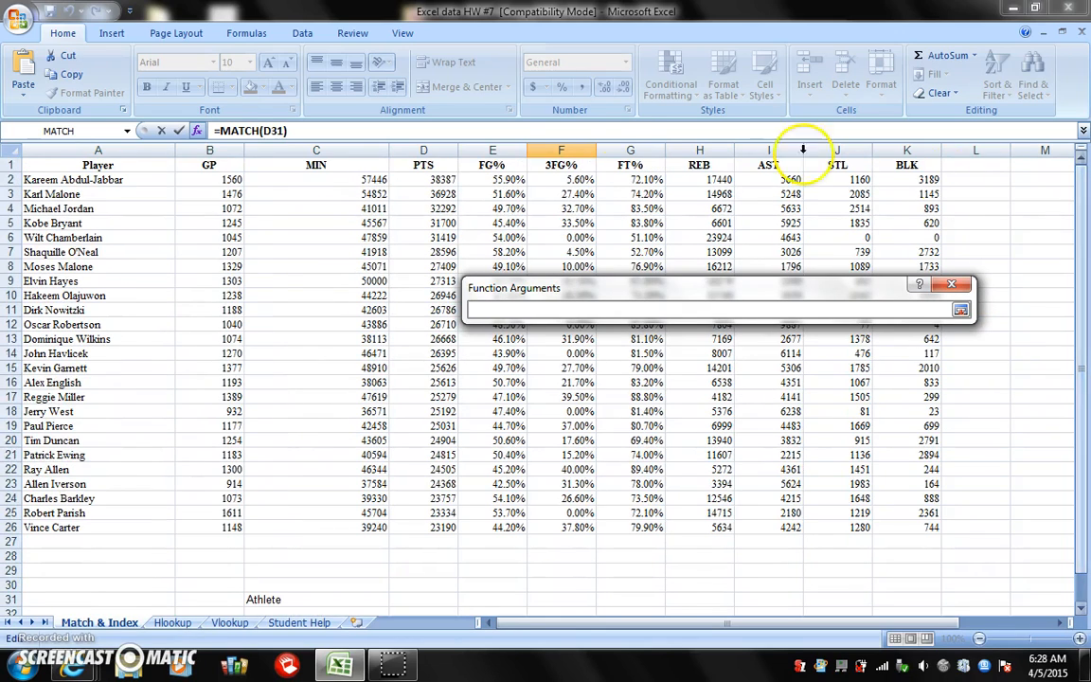
drag(85, 163, 67, 527)
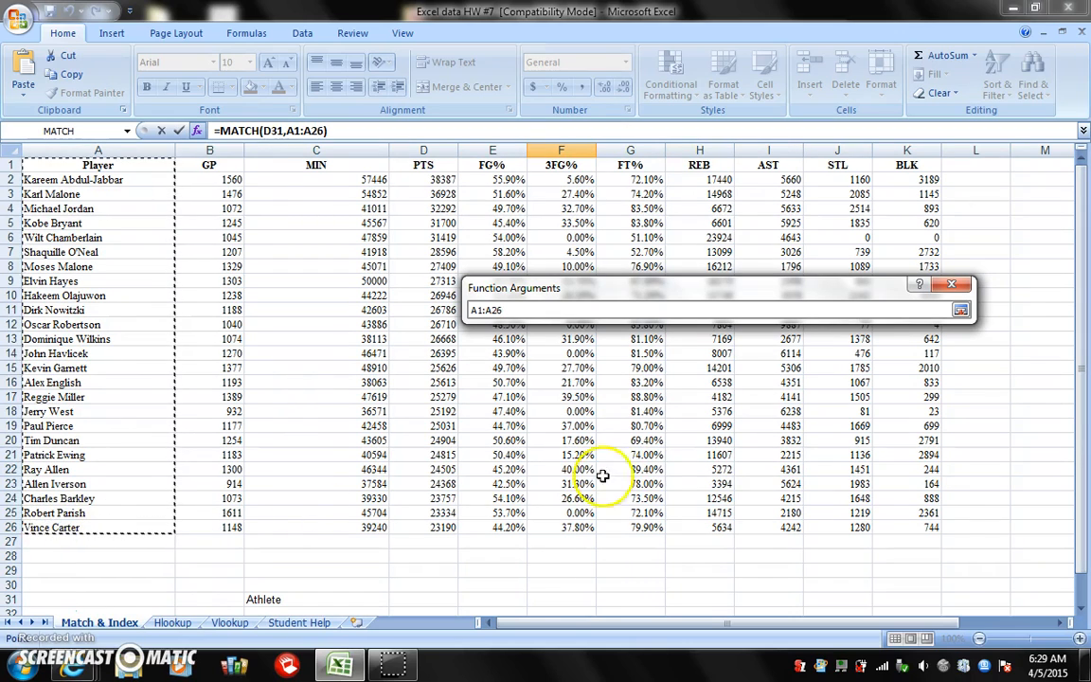
click(960, 309)
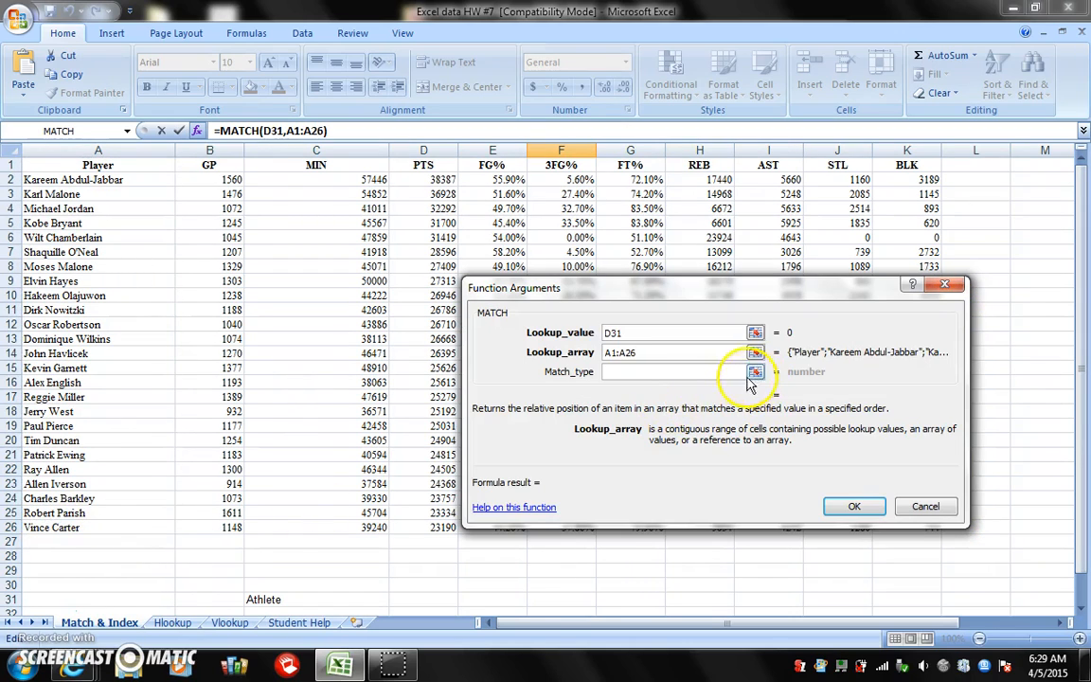
click(717, 371)
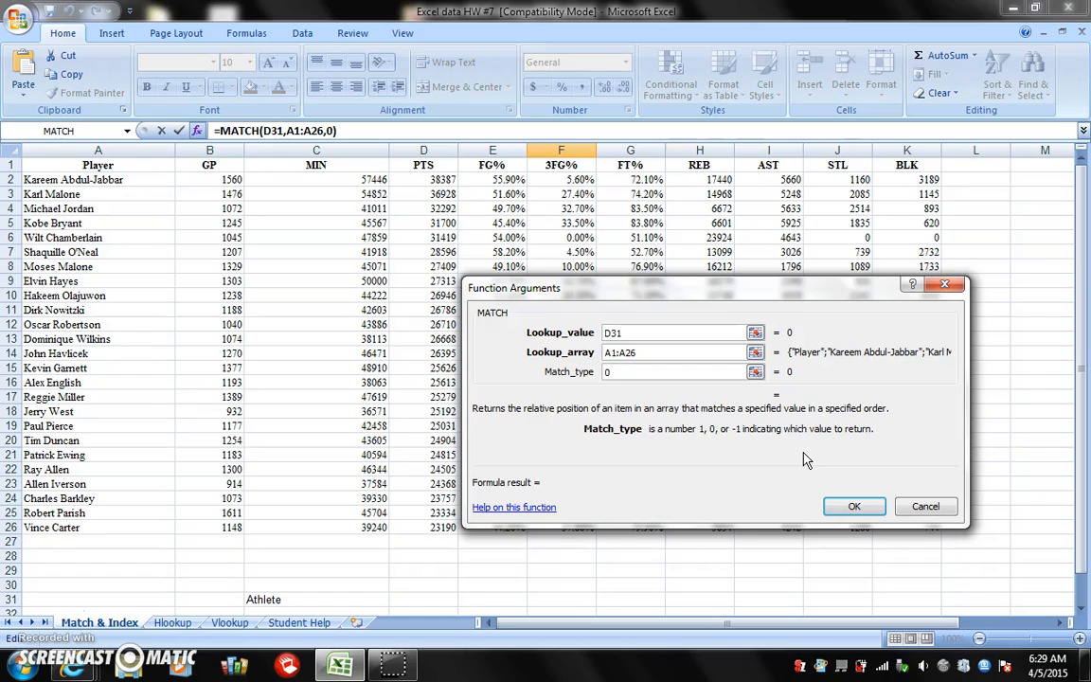
click(855, 509)
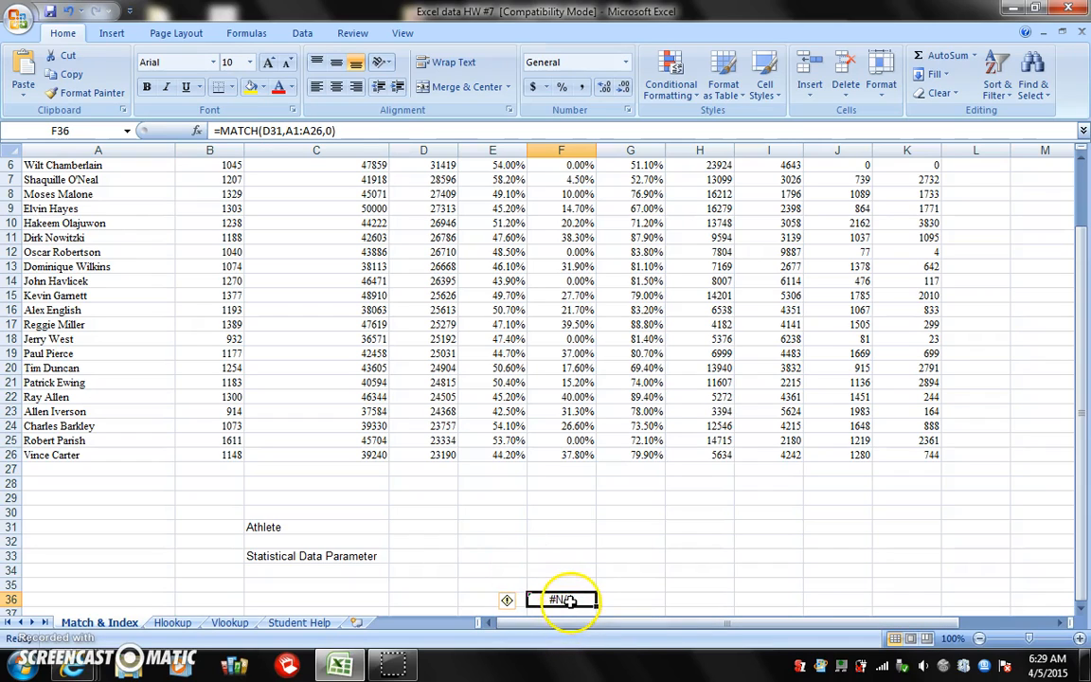
Enter Robert Parish as the athlete in D31
click(425, 527)
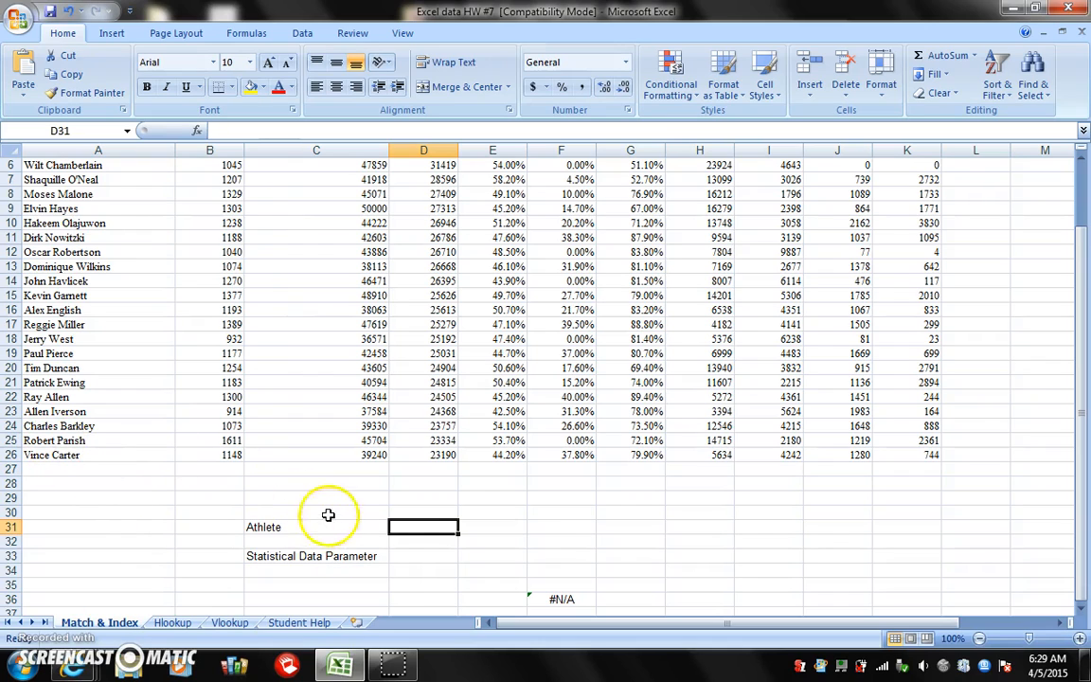
text(Robert Prish)
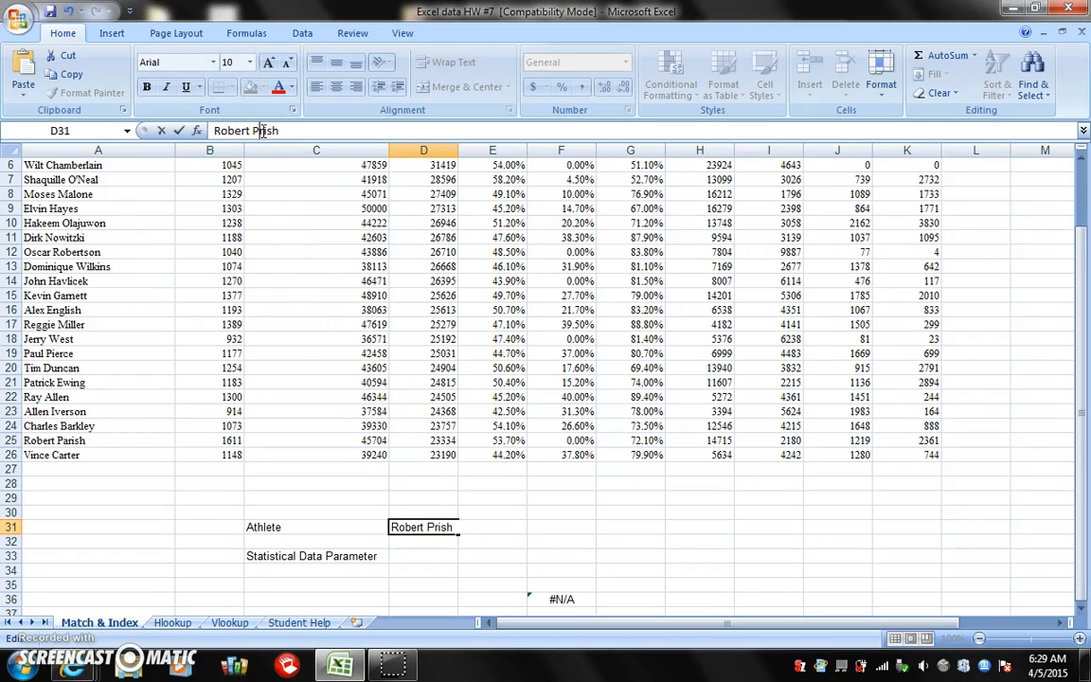
key(Return)
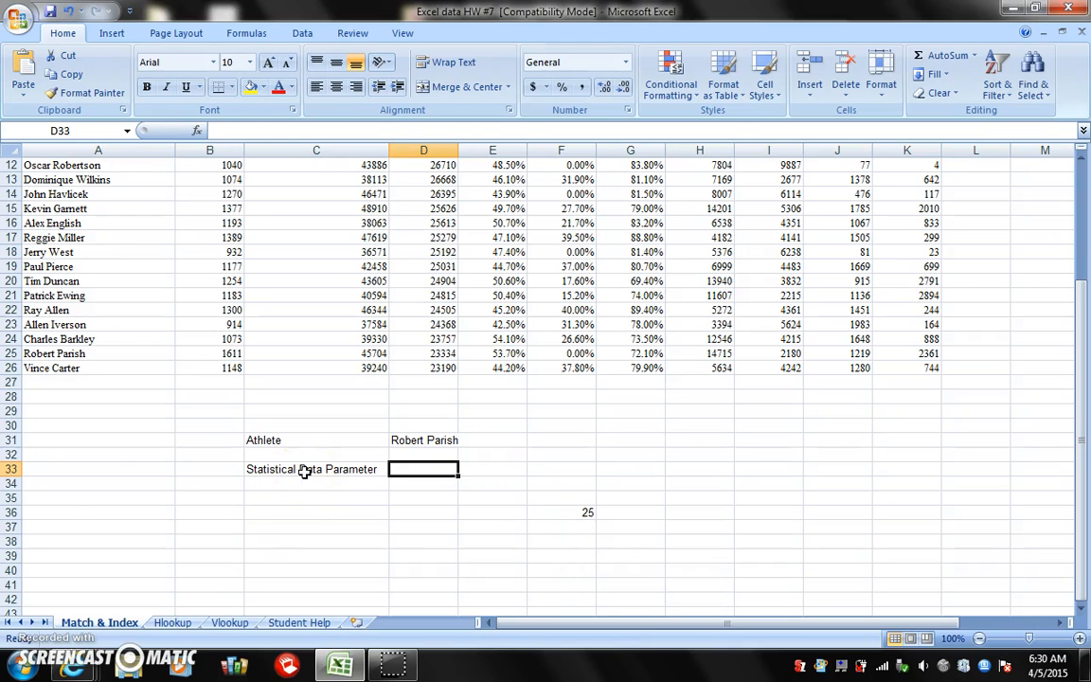
Insert a second MATCH function in F38, choosing it from the list of all functions
scroll(303, 472, up, 4)
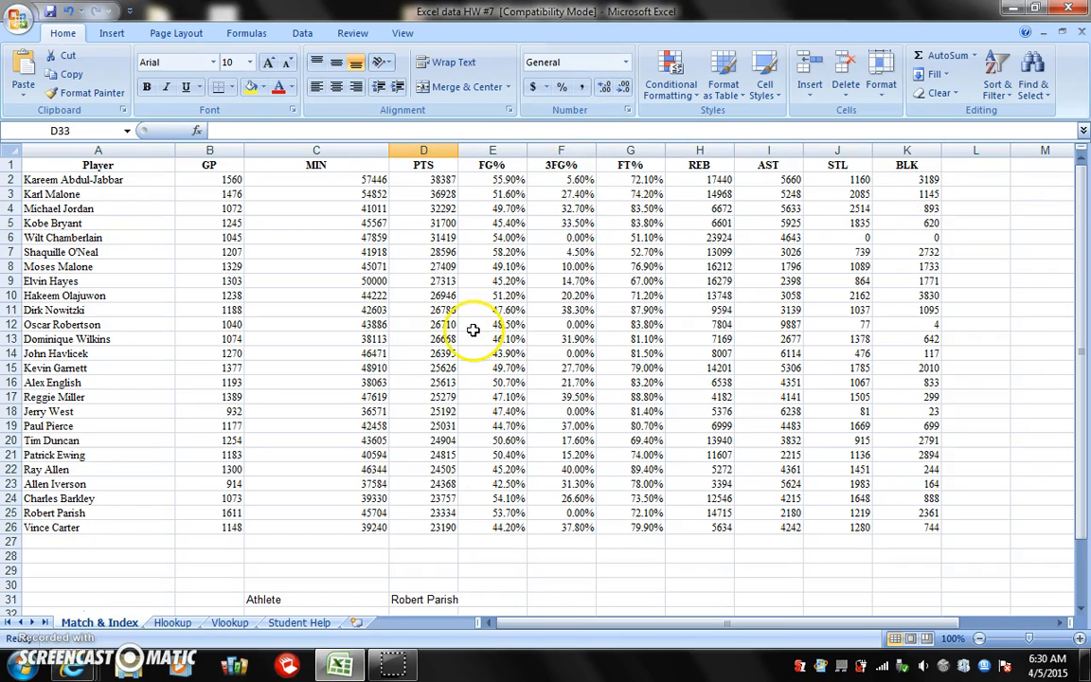
scroll(530, 421, down, 3)
scroll(531, 421, down, 2)
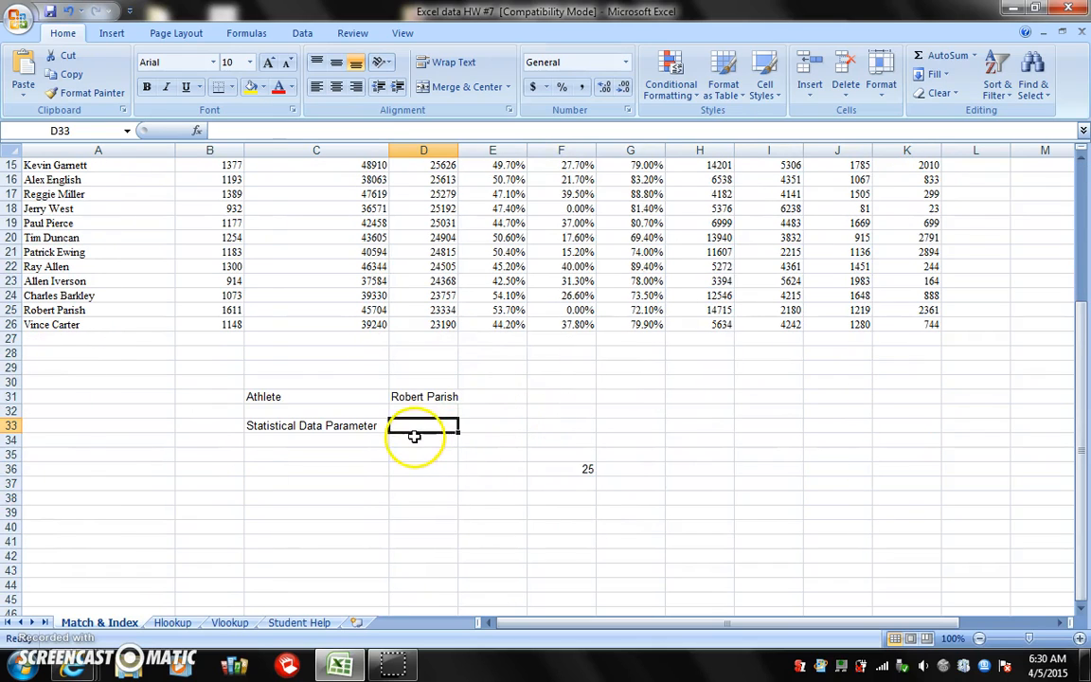
click(585, 505)
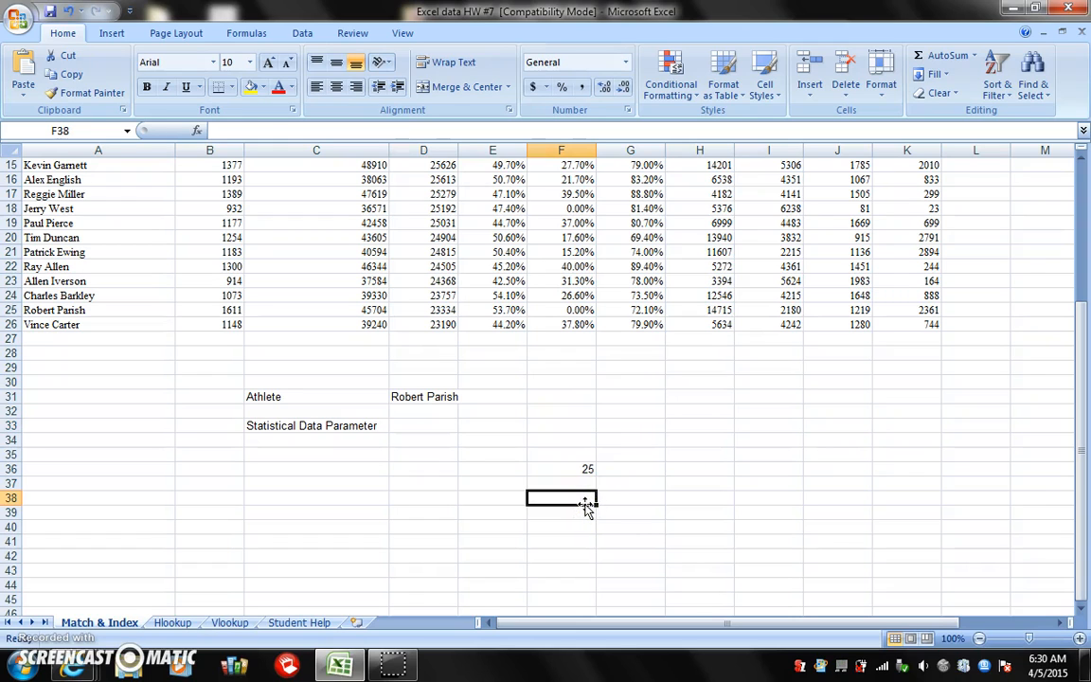
click(196, 132)
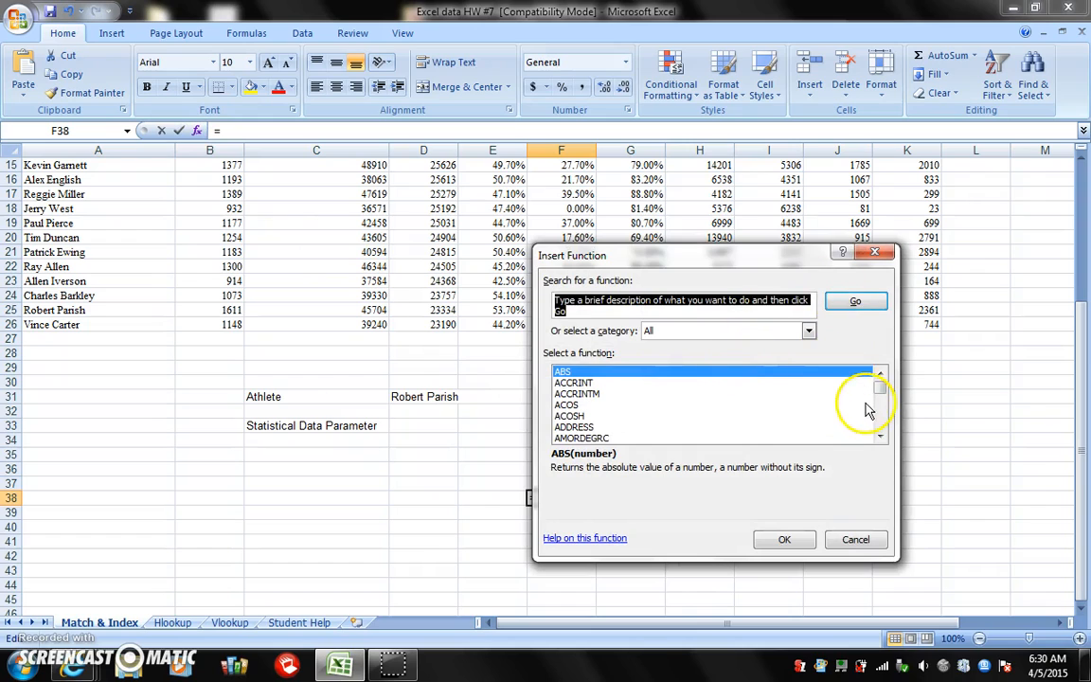
drag(882, 386, 884, 413)
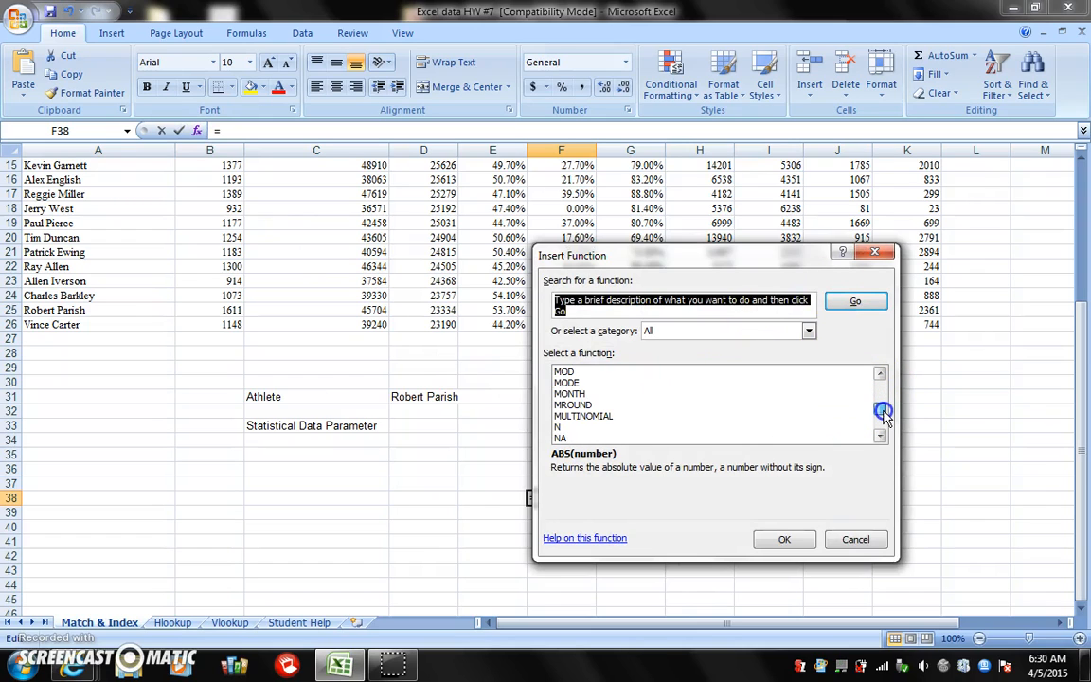
click(880, 374)
click(881, 374)
click(881, 374)
click(881, 374)
click(881, 374)
click(880, 374)
click(568, 371)
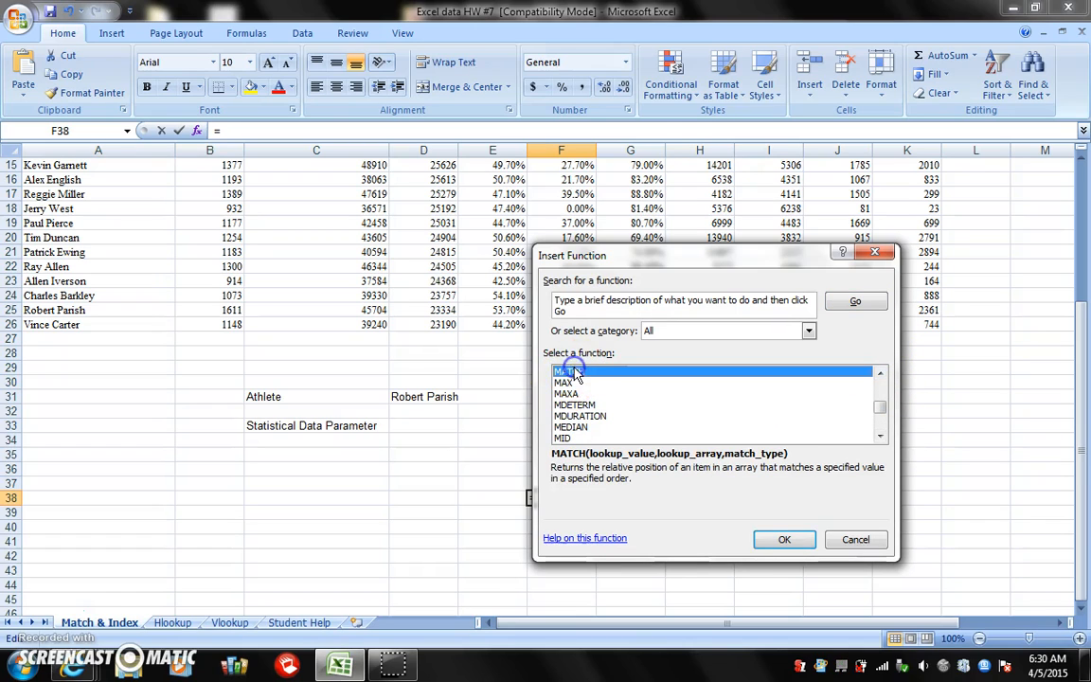
click(791, 542)
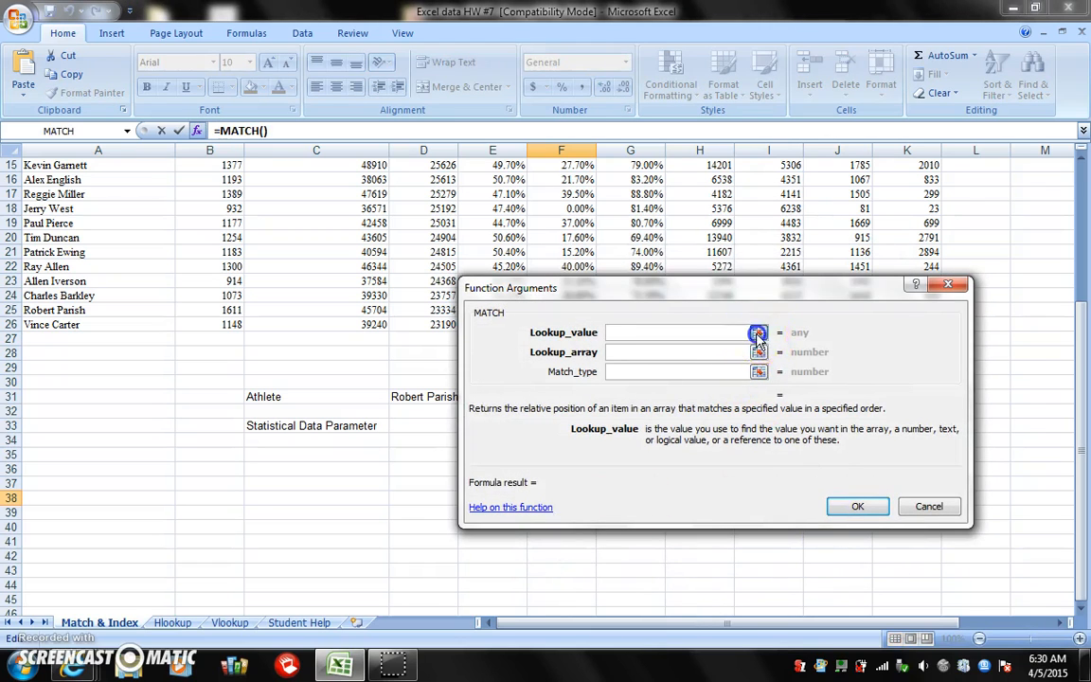
Set the second MATCH's lookup value to the Statistical Data Parameter input cell D33
click(758, 334)
click(434, 425)
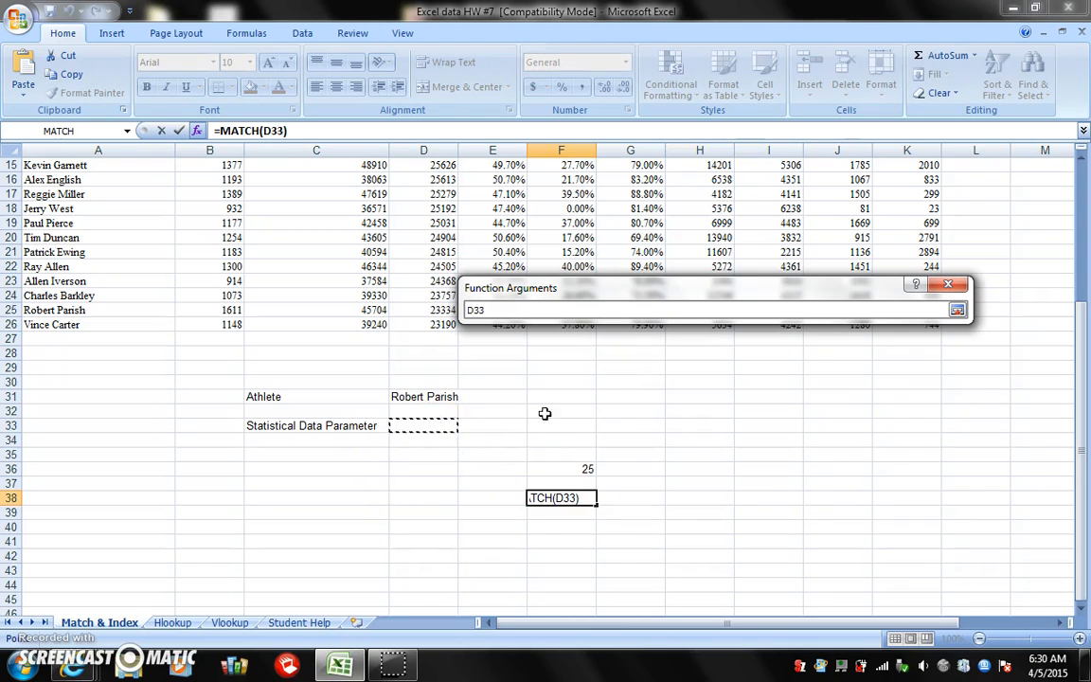
click(958, 310)
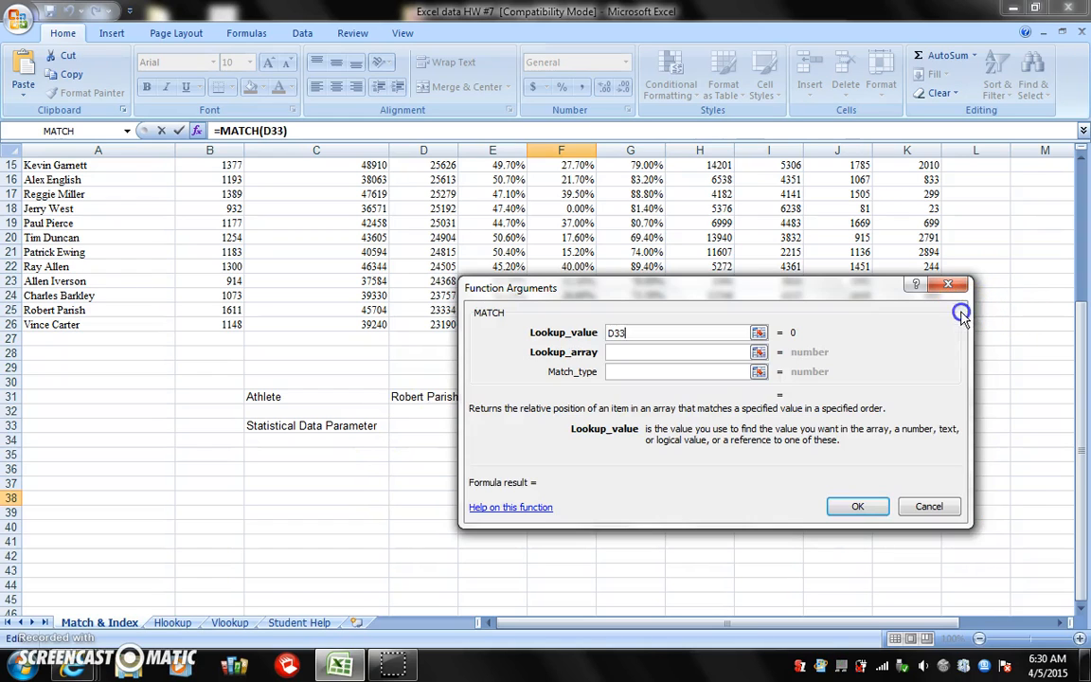
Set the lookup array to the header row A1:K1 and complete the MATCH in F38 with match type 0
click(759, 352)
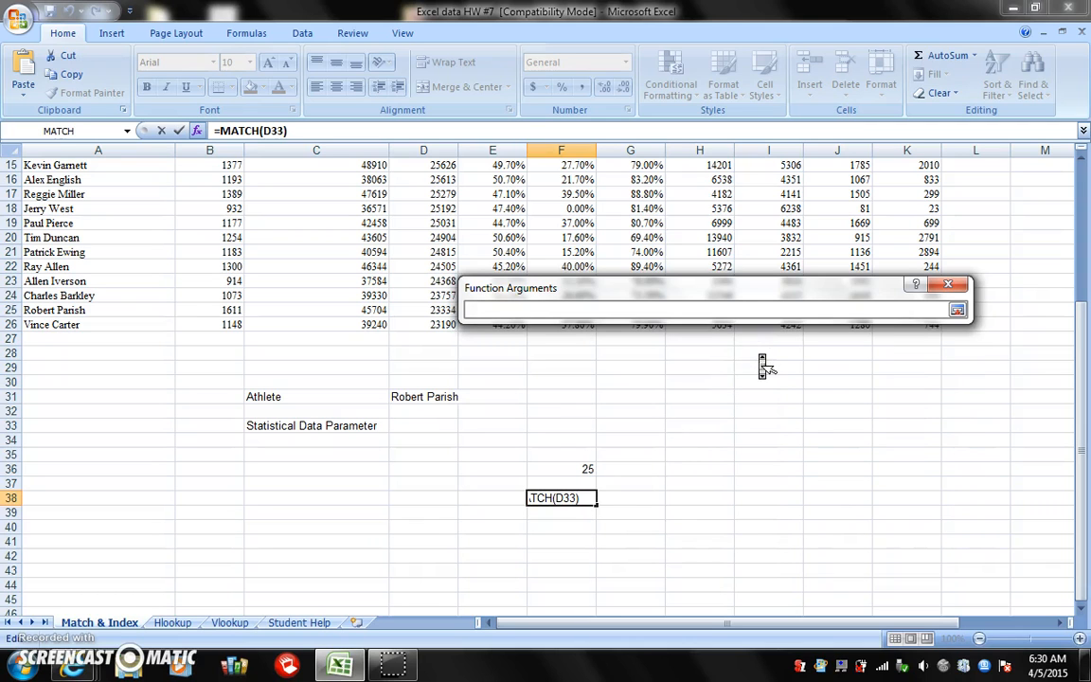
drag(1085, 488, 1086, 360)
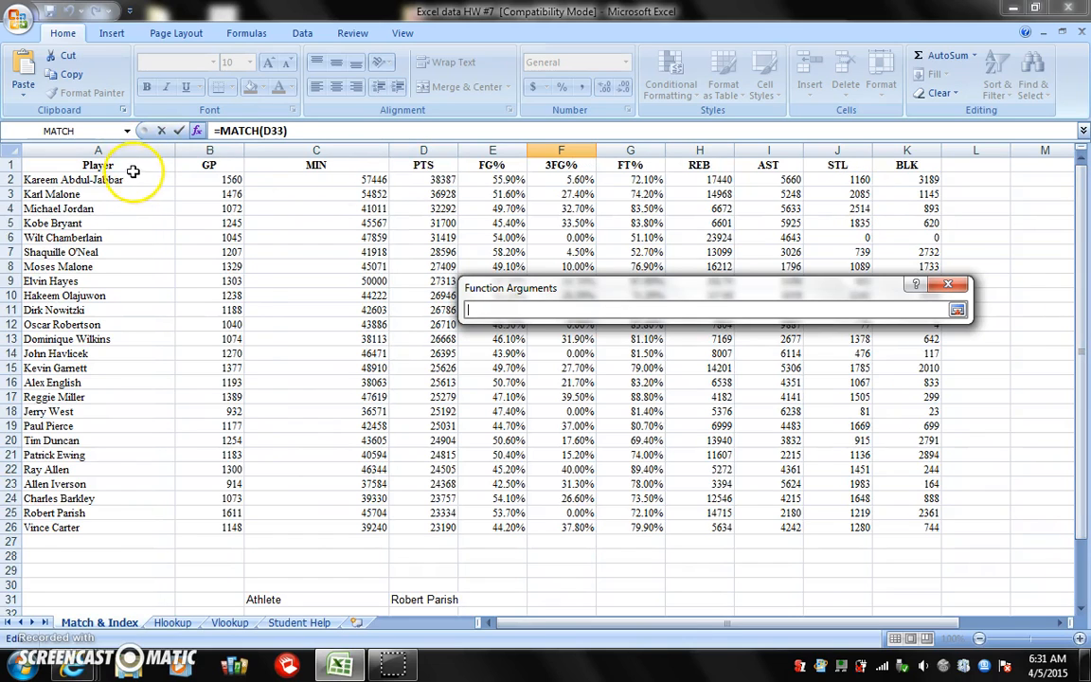
drag(125, 168, 907, 166)
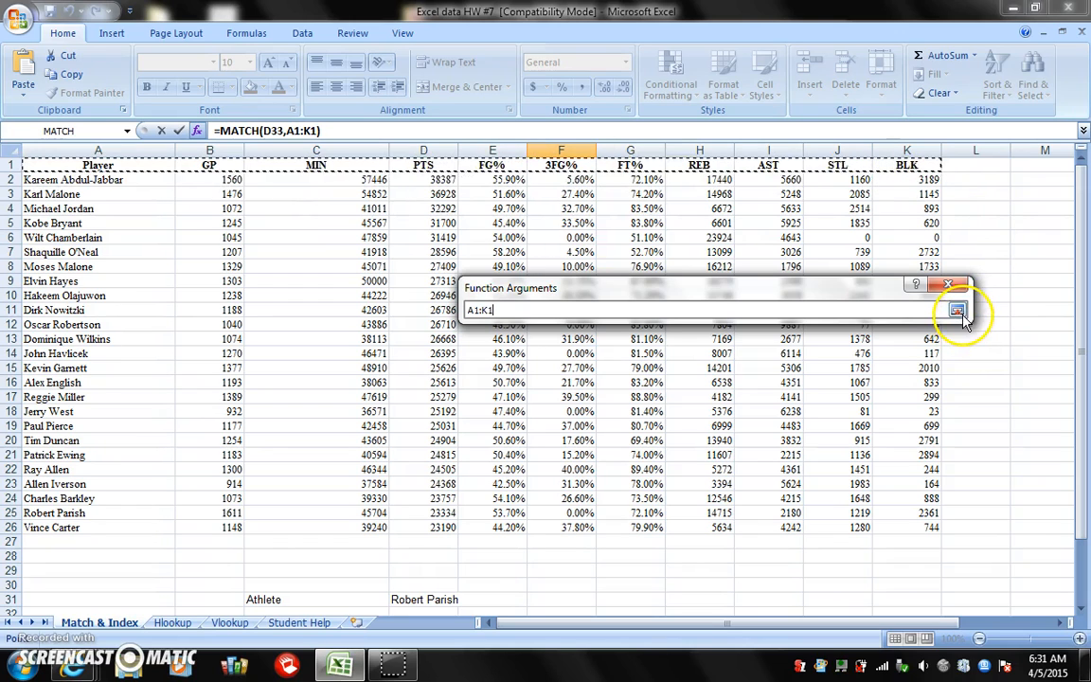
click(956, 311)
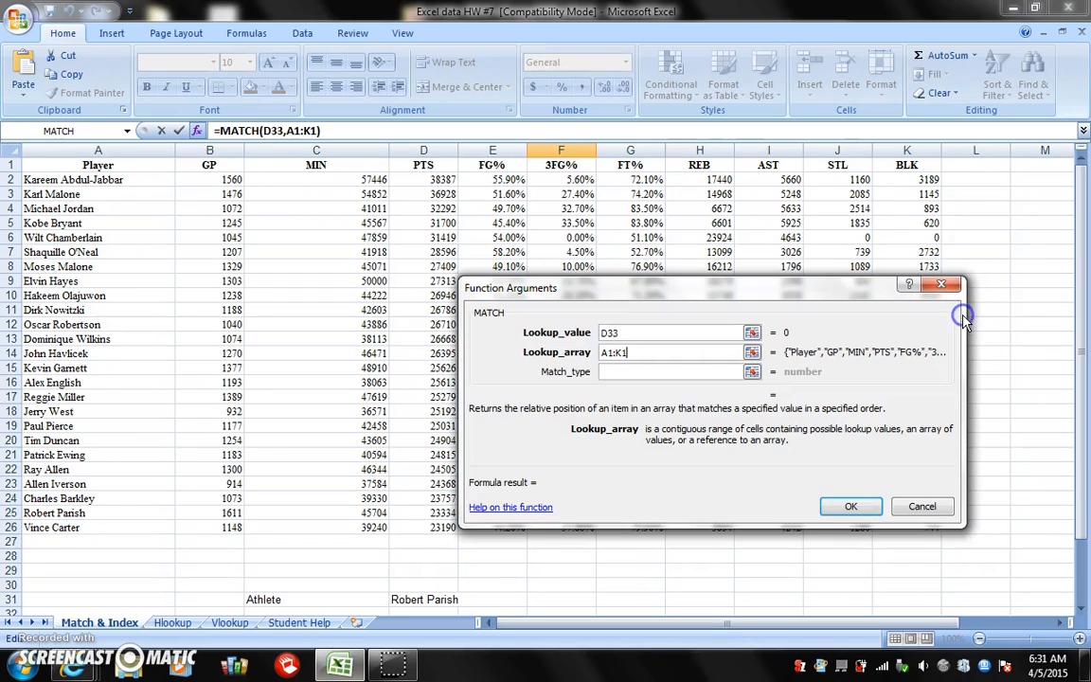
click(726, 373)
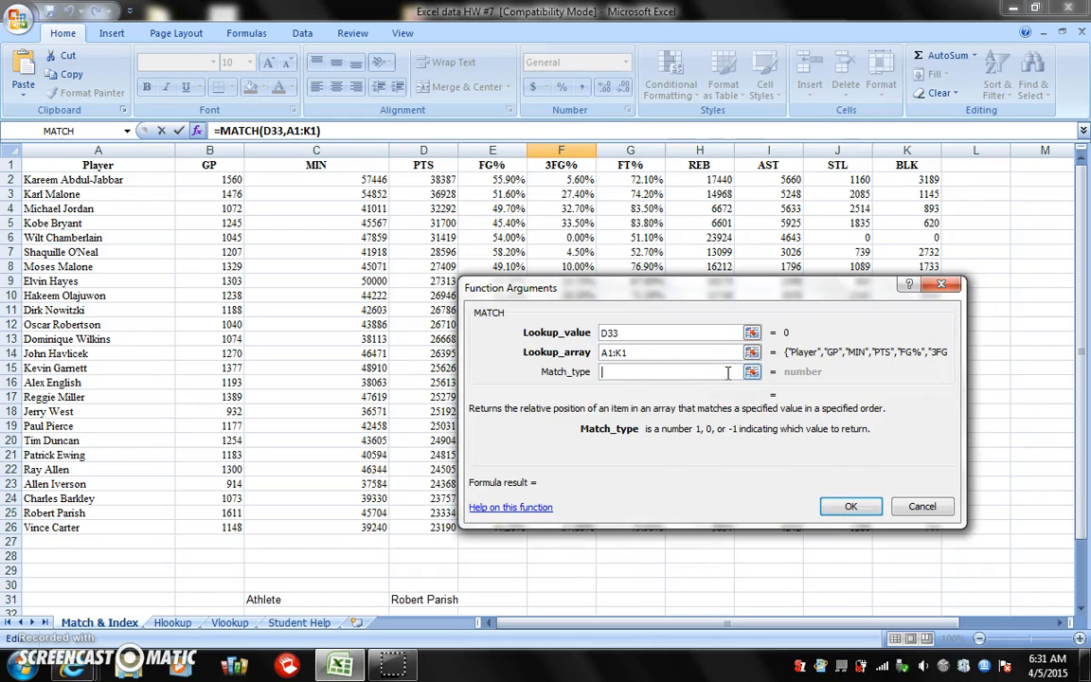
click(852, 507)
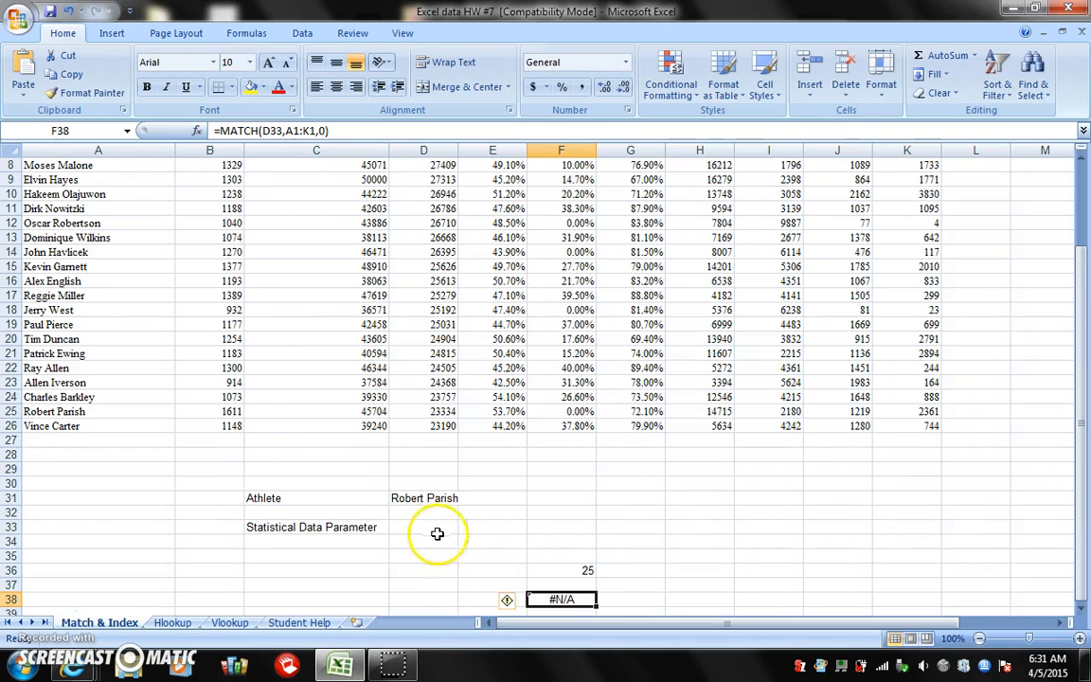
Enter MIN as the Statistical Data Parameter in D33
scroll(519, 499, up, 3)
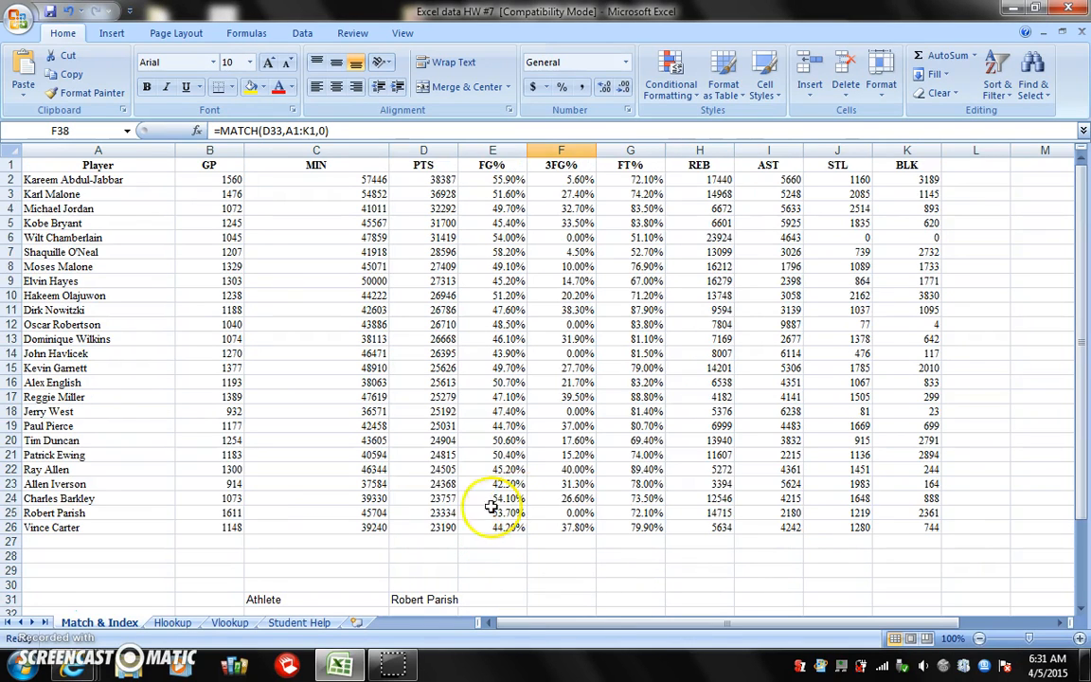
scroll(480, 564, down, 3)
click(429, 498)
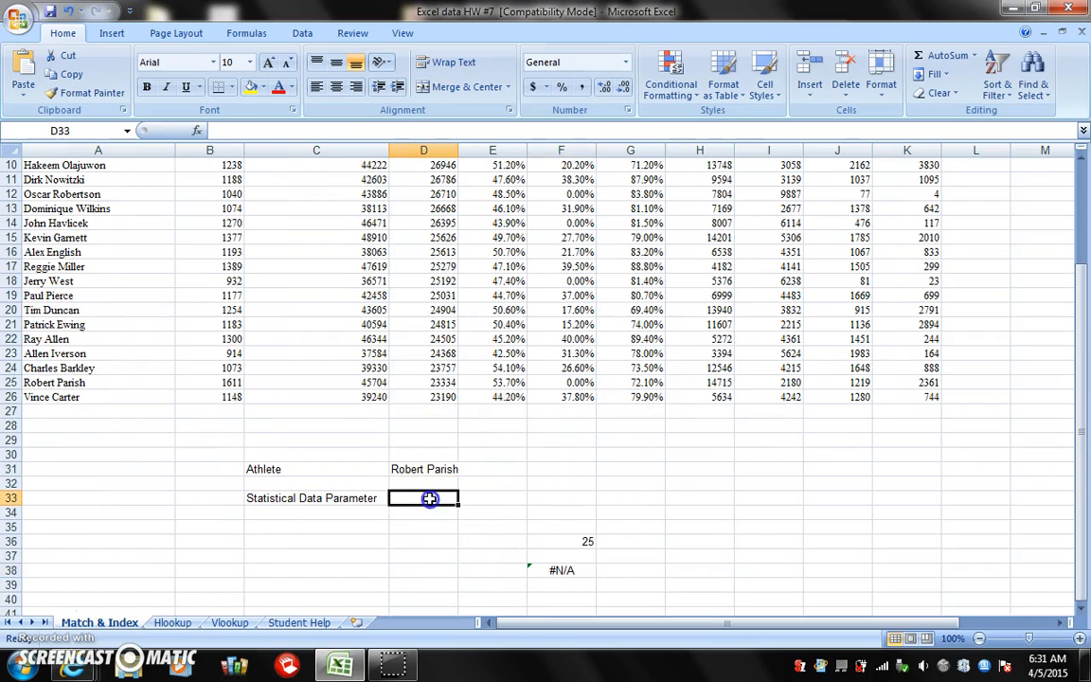
text(MIN)
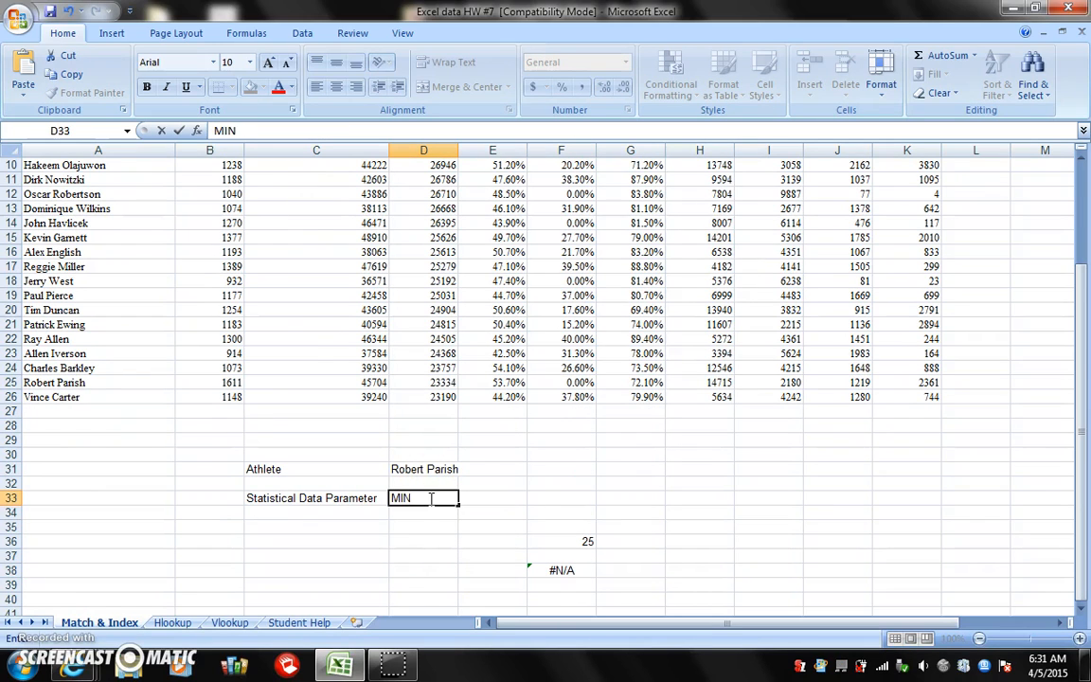
key(Return)
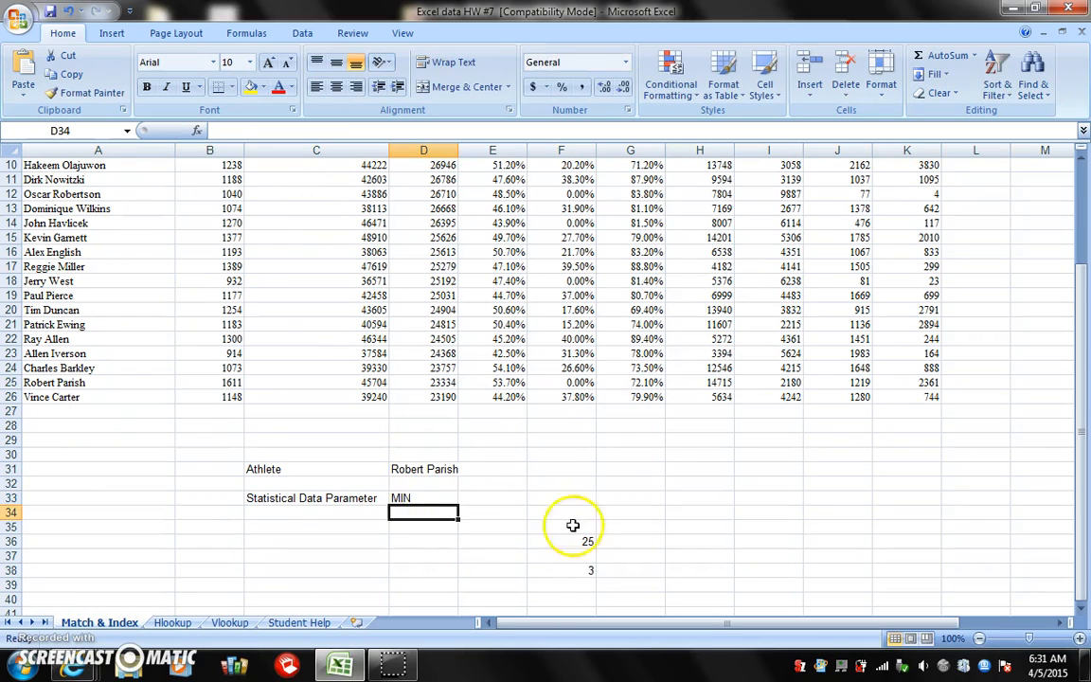
Label cell C36 as Data, below the Statistical Data Parameter label
scroll(454, 455, up, 3)
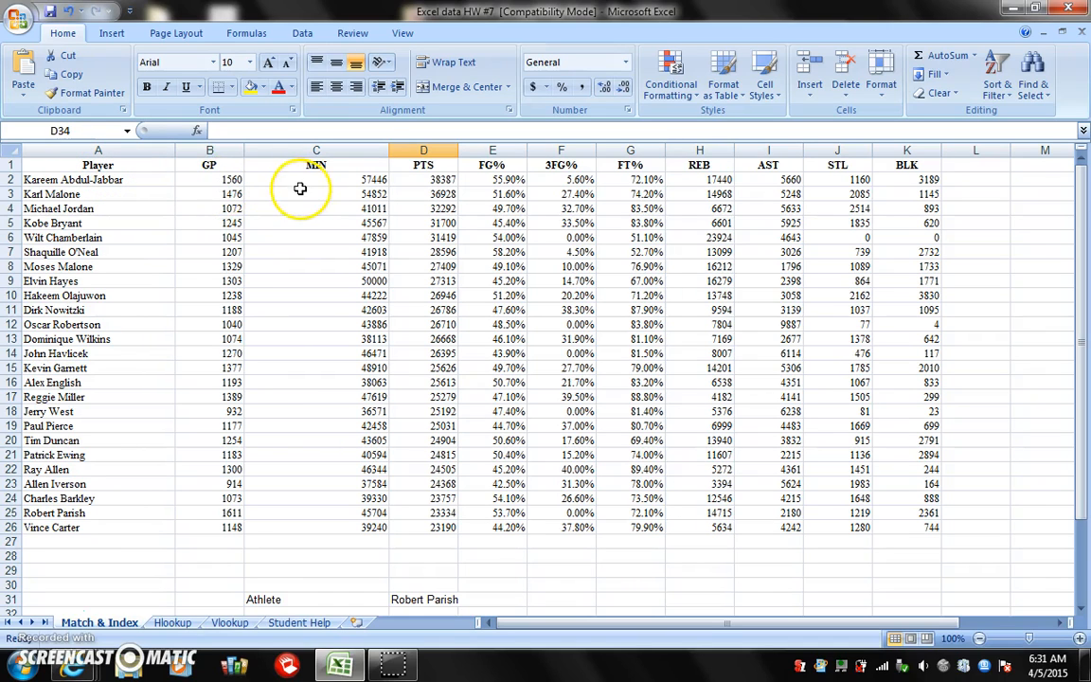
scroll(568, 236, down, 8)
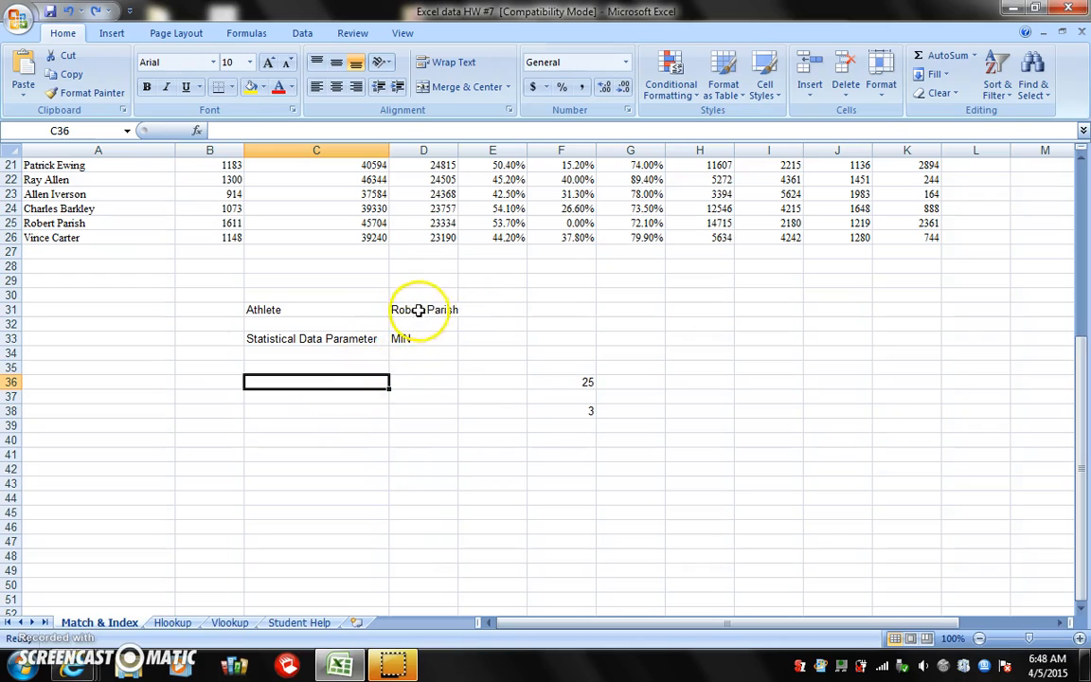
scroll(417, 331, up, 7)
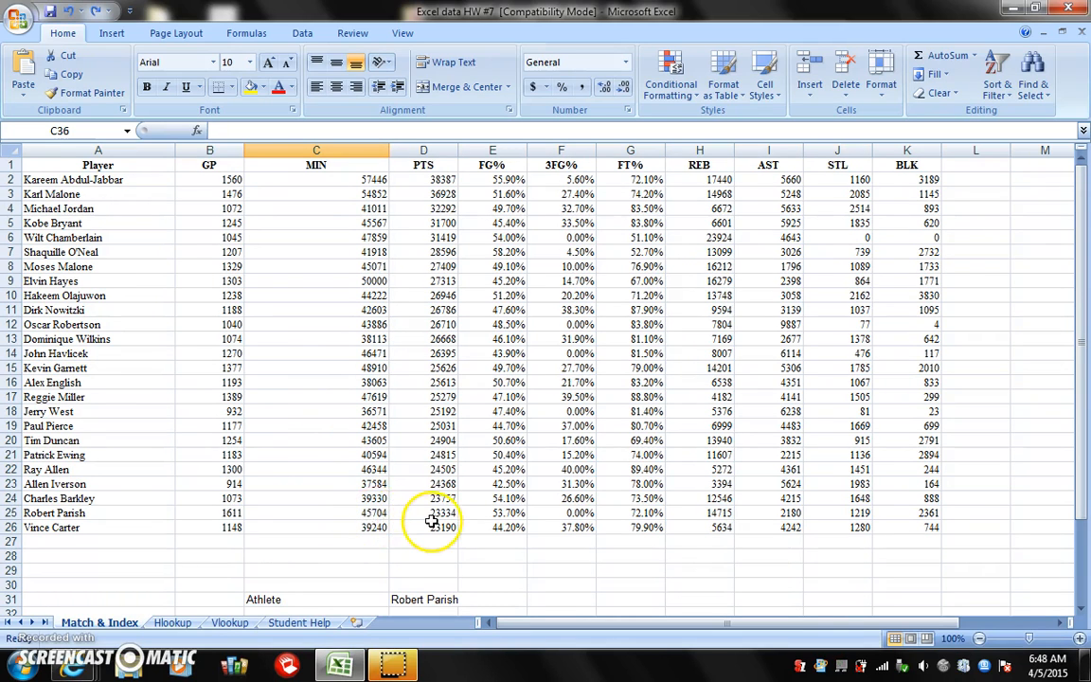
scroll(431, 473, down, 5)
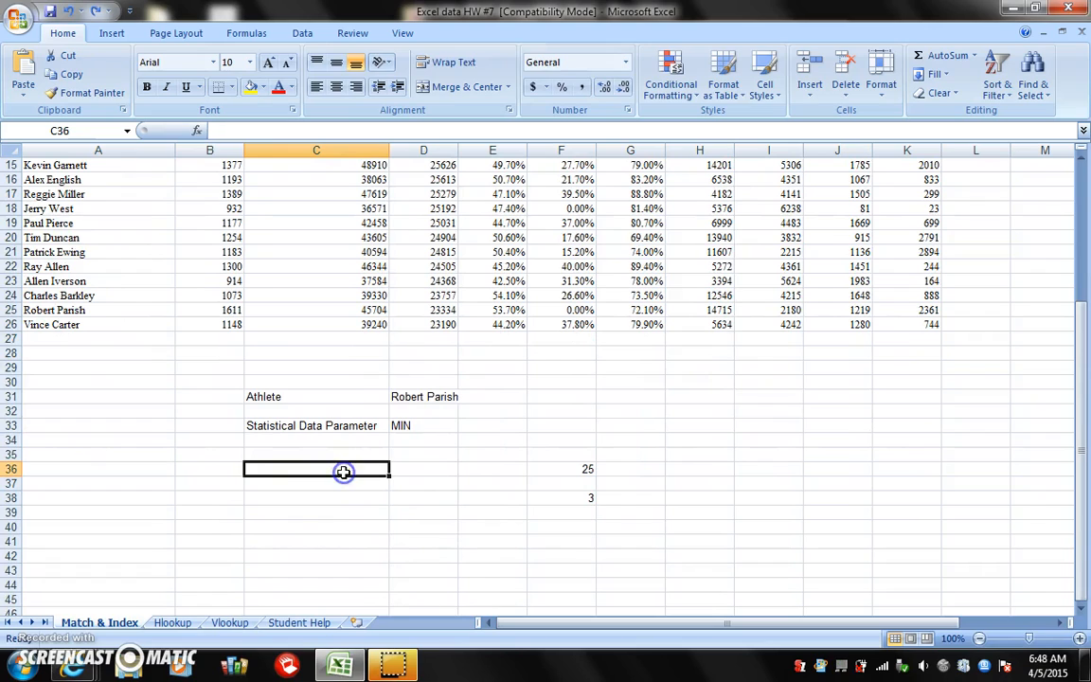
text(Data)
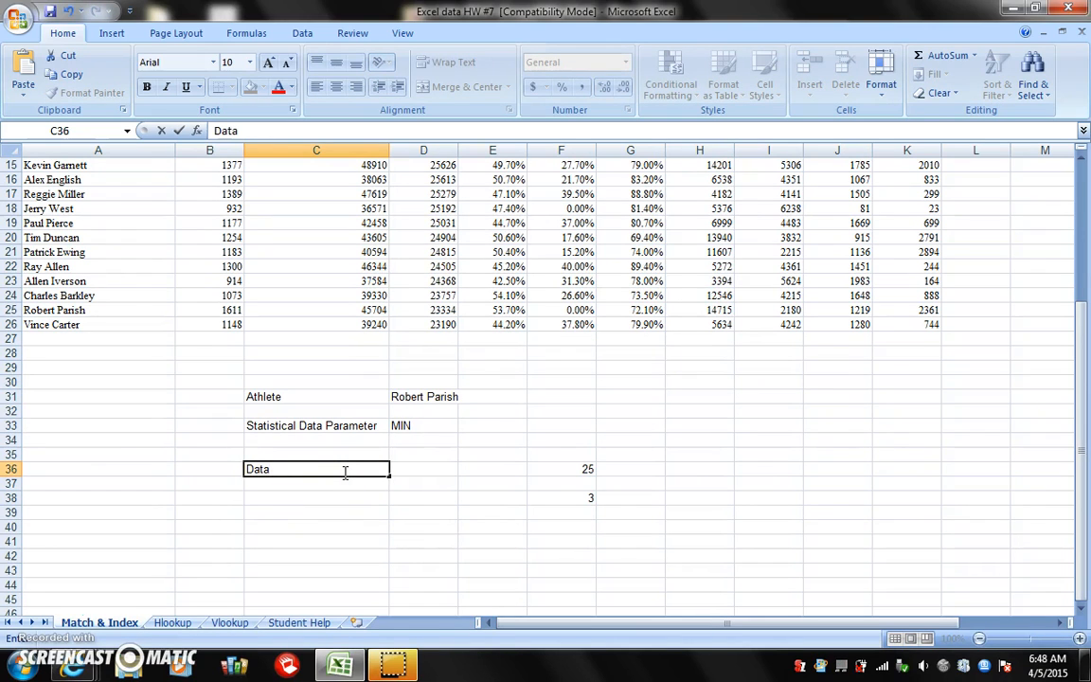
Insert an INDEX function in D36 using the array, row_num, column_num form, with the full table A1:K26 as its array
click(417, 464)
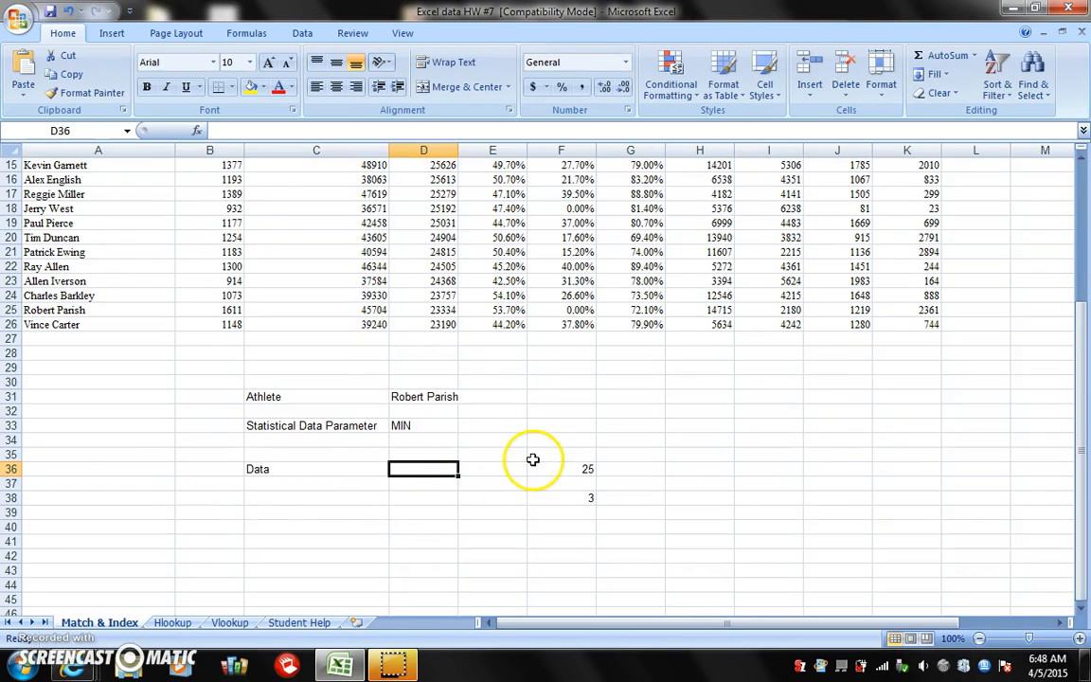
click(196, 131)
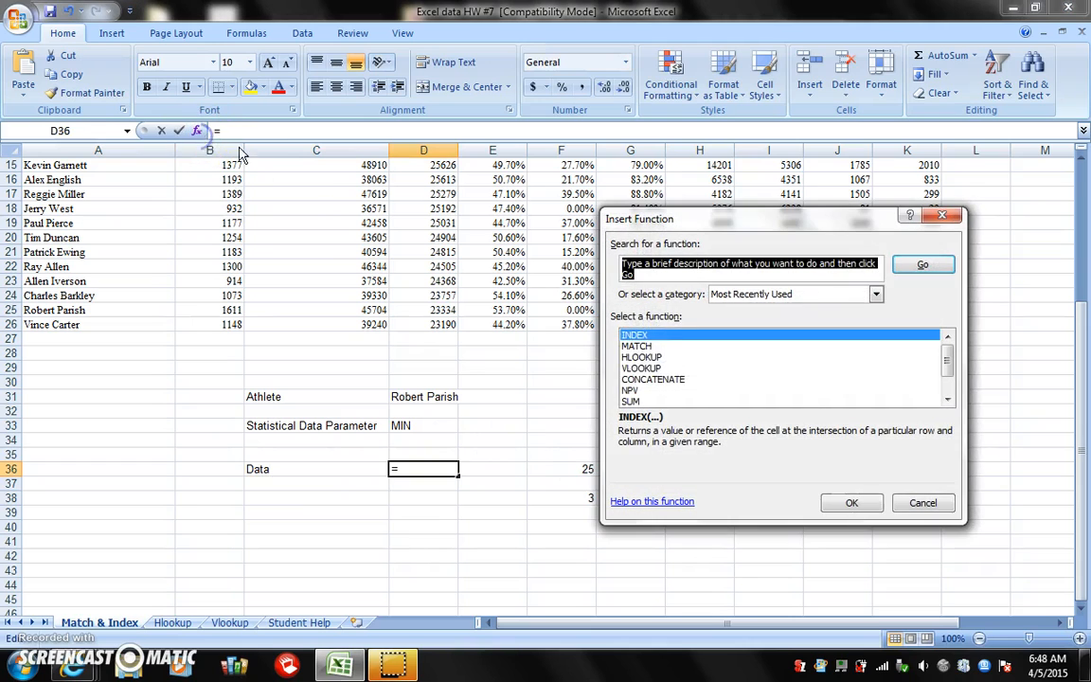
double_click(668, 337)
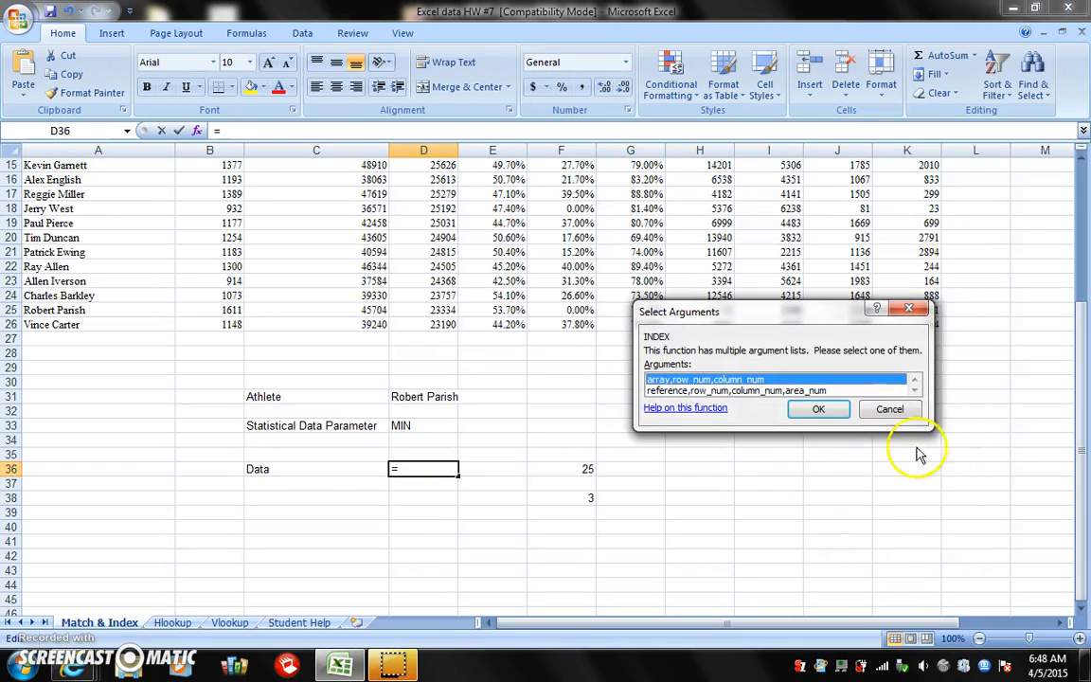
click(818, 408)
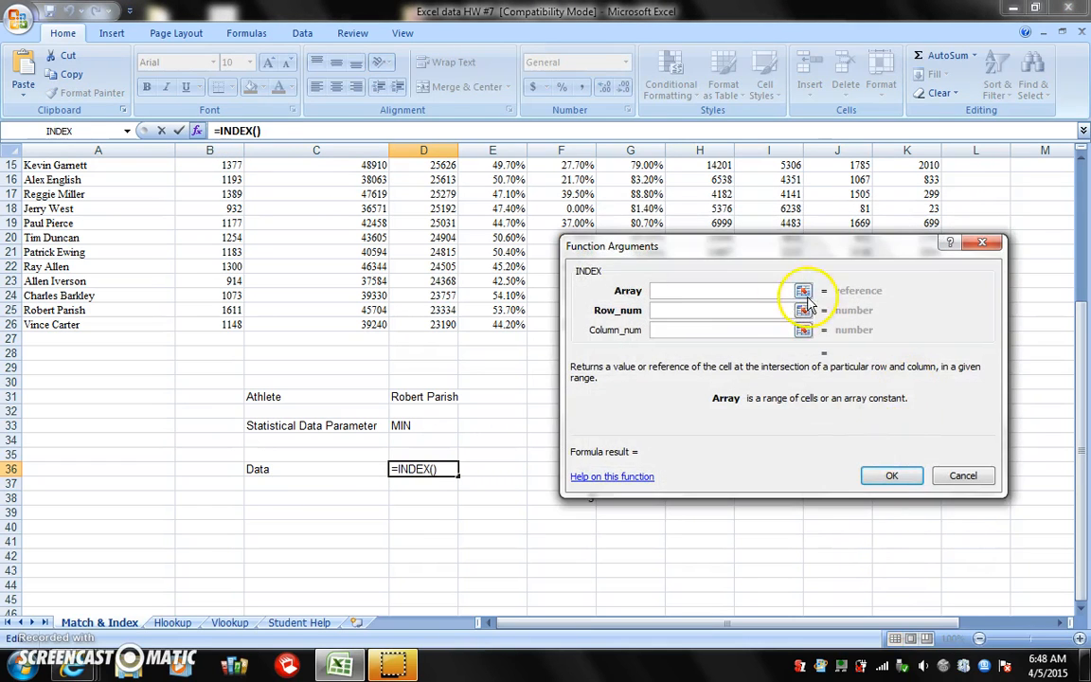
click(803, 293)
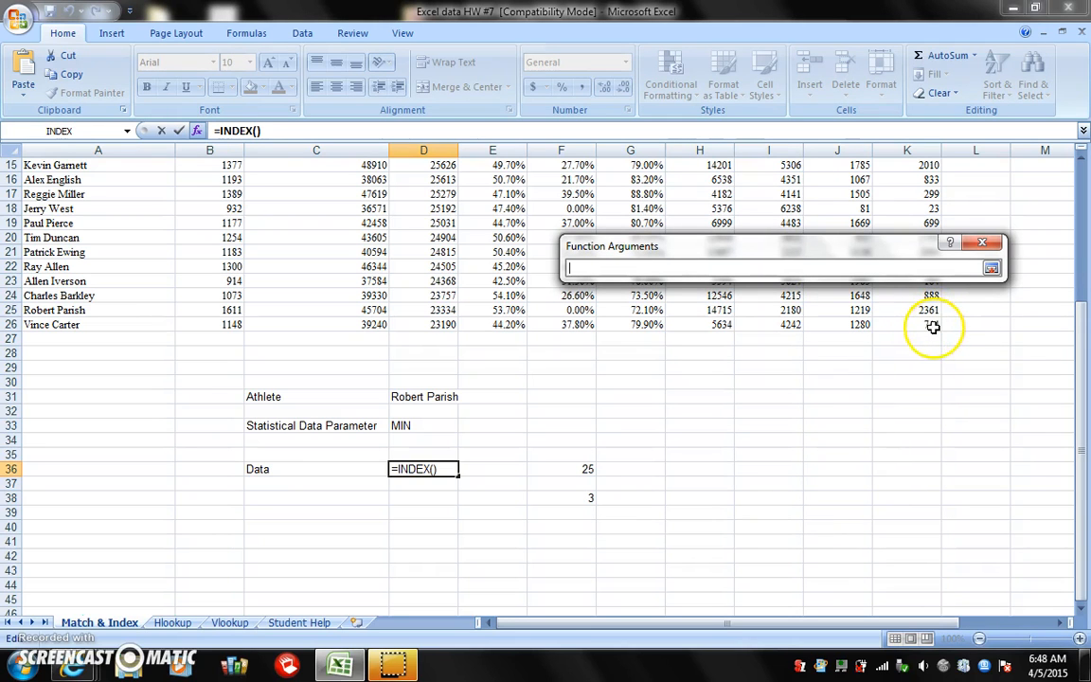
drag(932, 326, 89, 167)
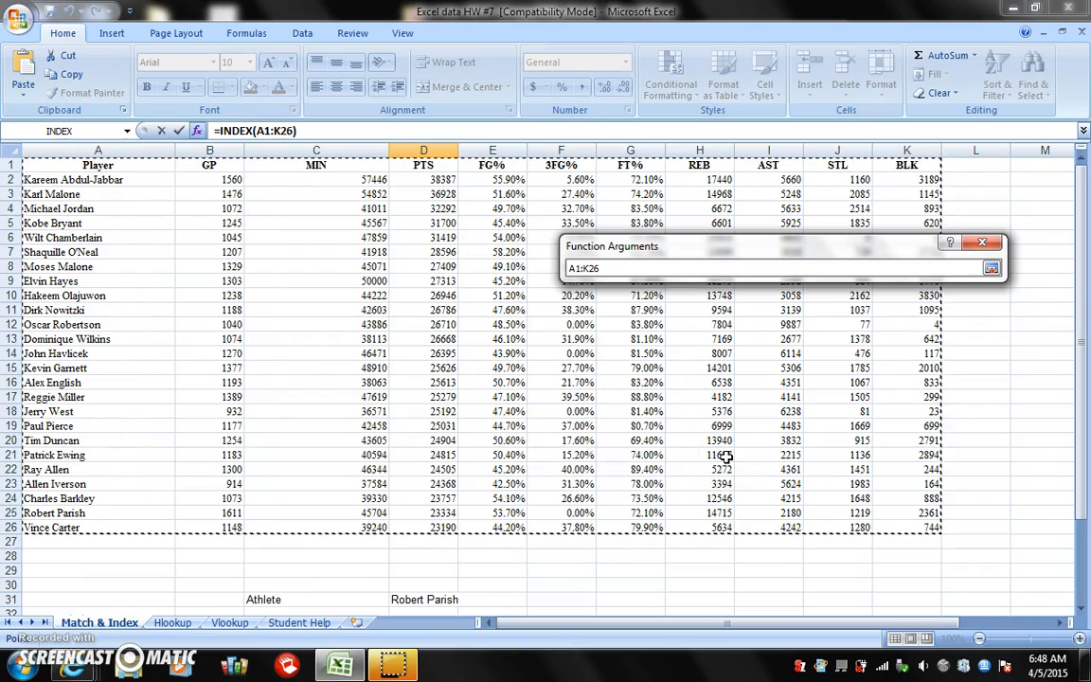
click(992, 270)
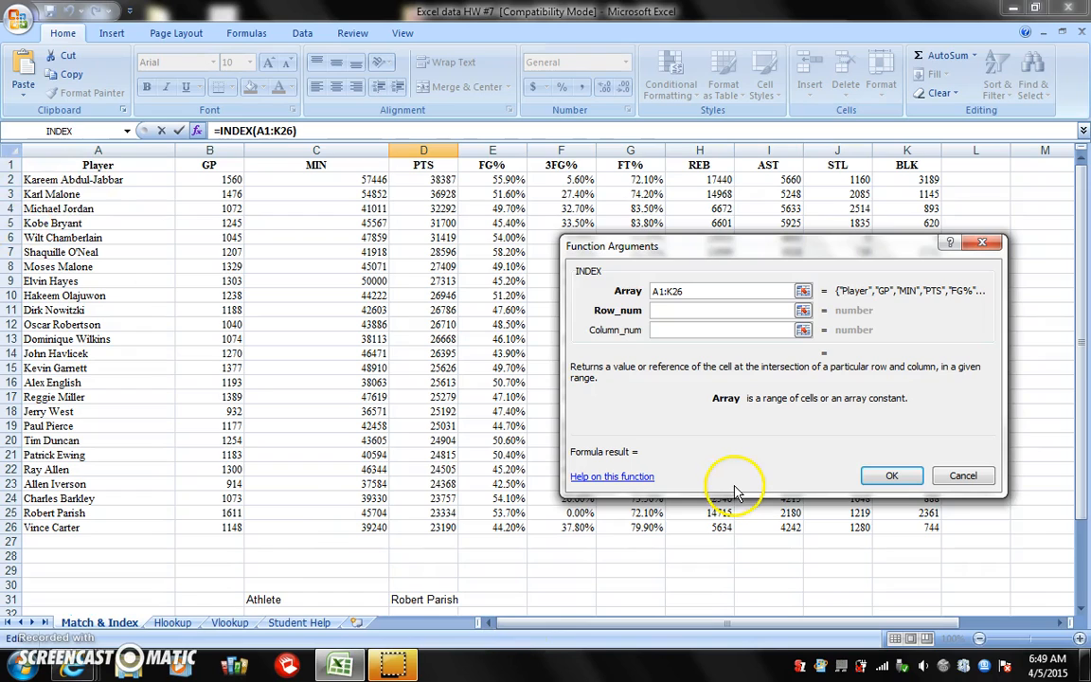
Set the INDEX function's row number to the athlete MATCH result cell F36
click(803, 313)
drag(1078, 400, 1078, 408)
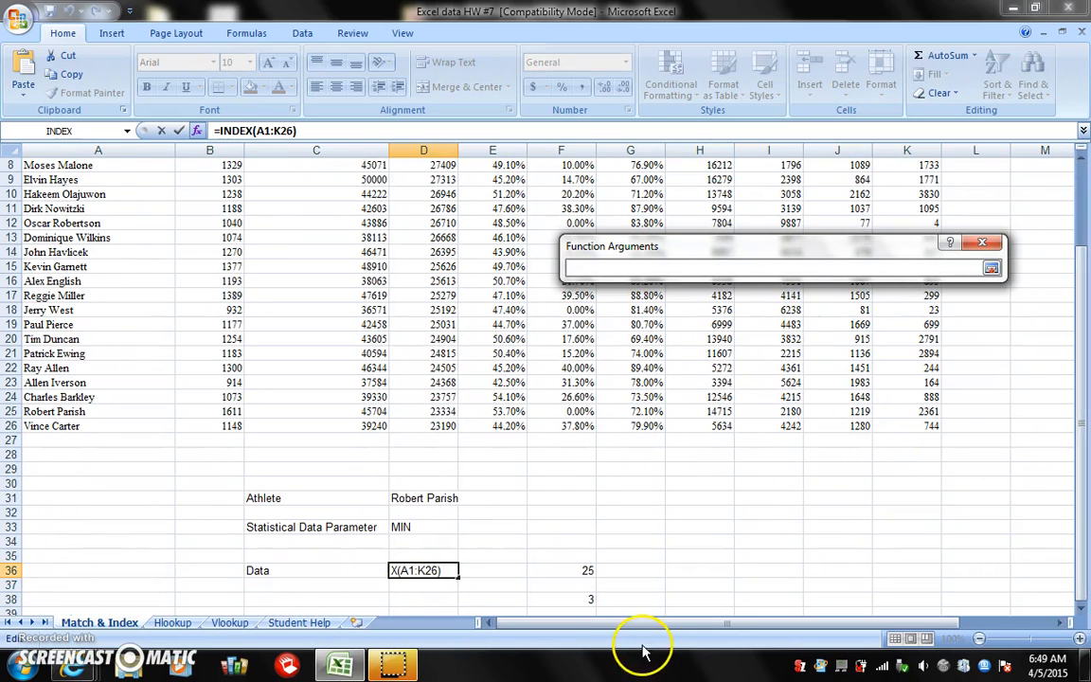
click(585, 572)
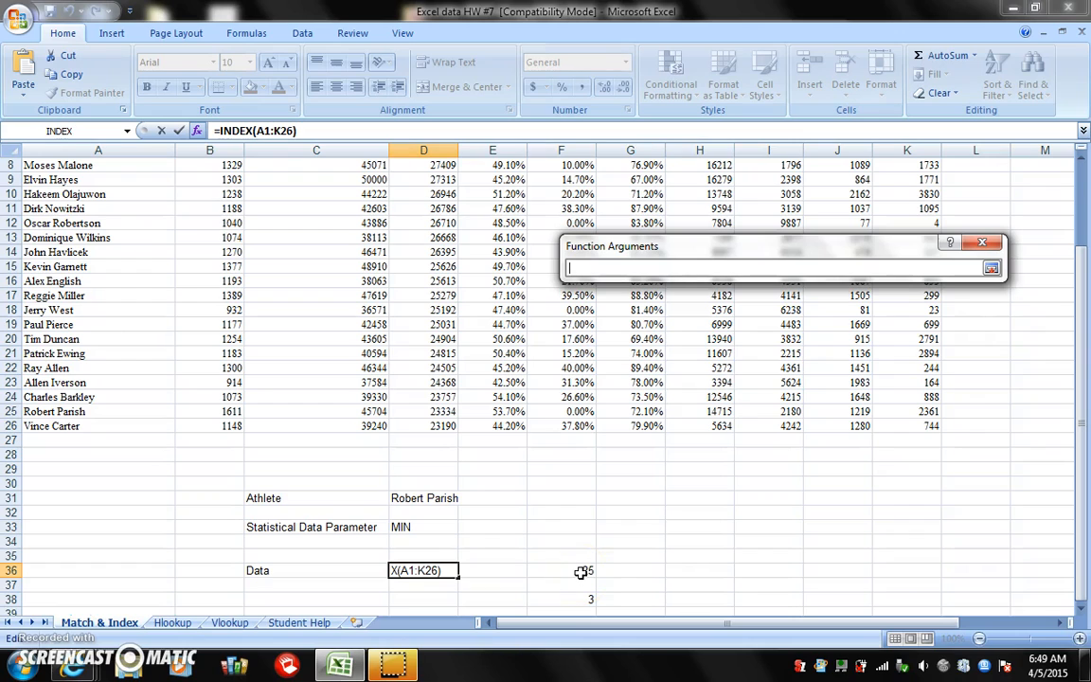
click(580, 572)
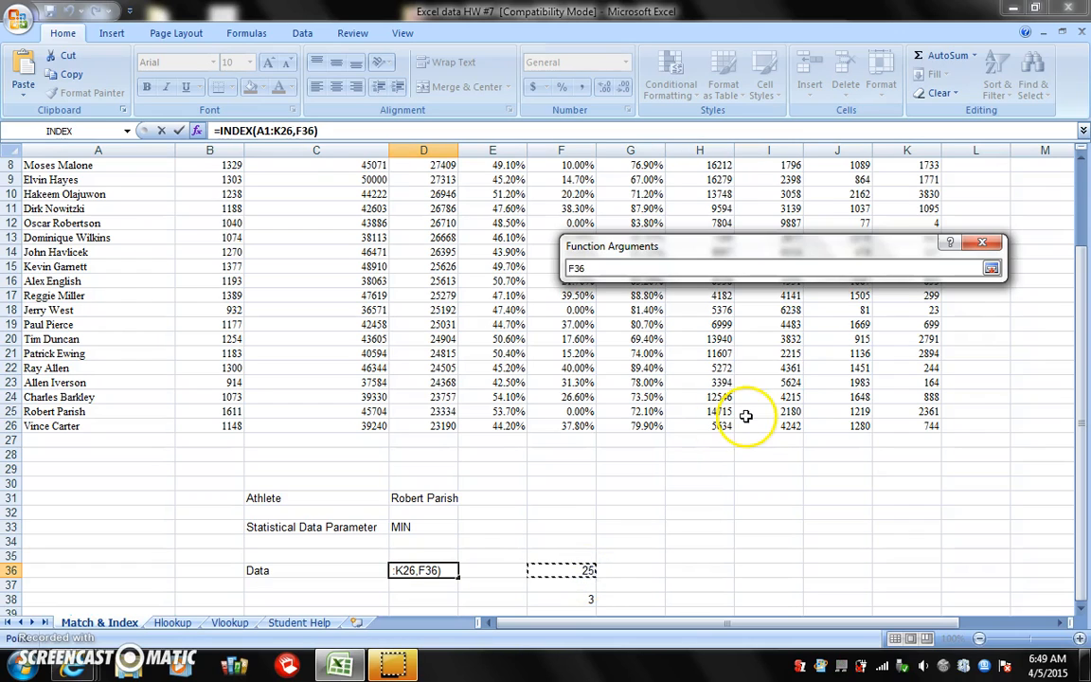
click(991, 270)
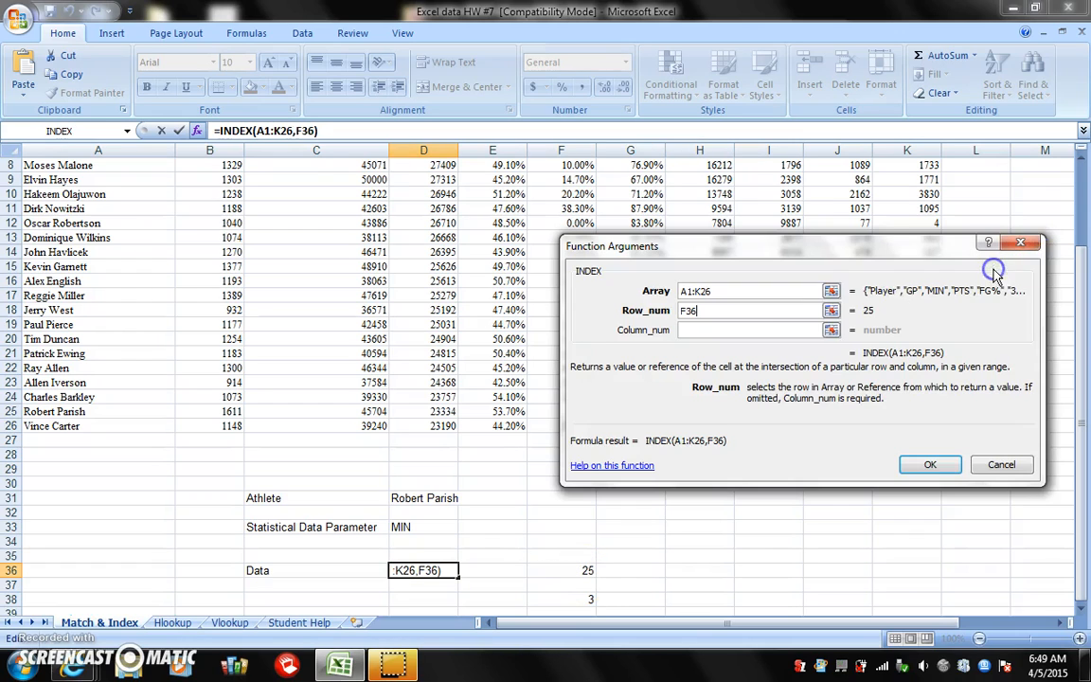
Set the column number to the statistic MATCH cell F38 and complete the INDEX formula in D36
click(831, 331)
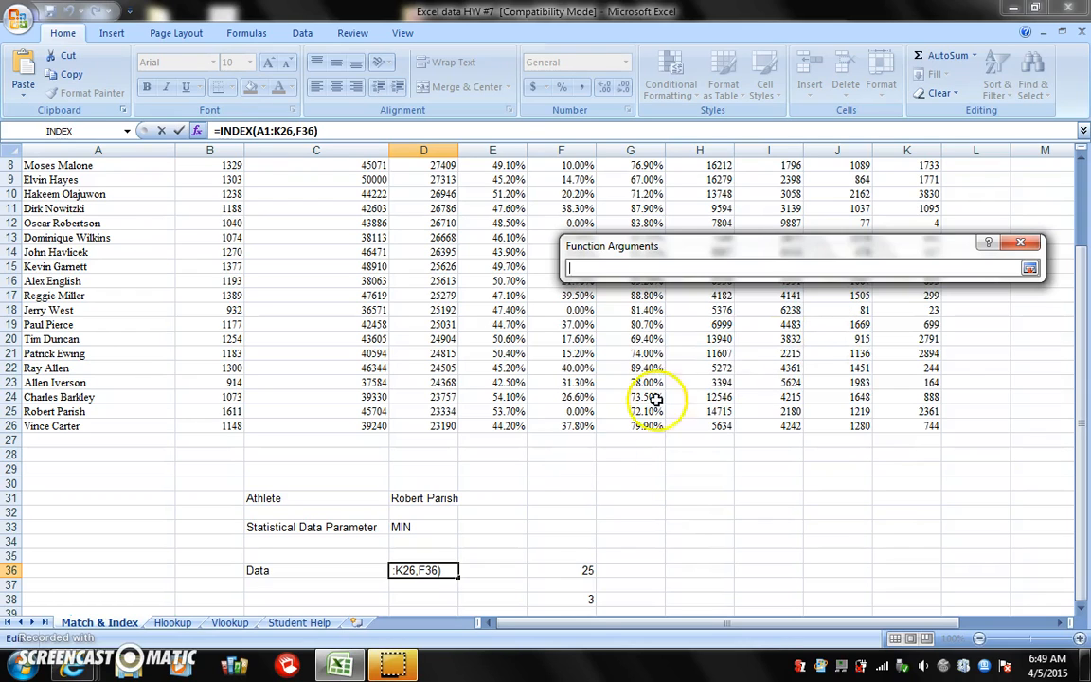
click(587, 598)
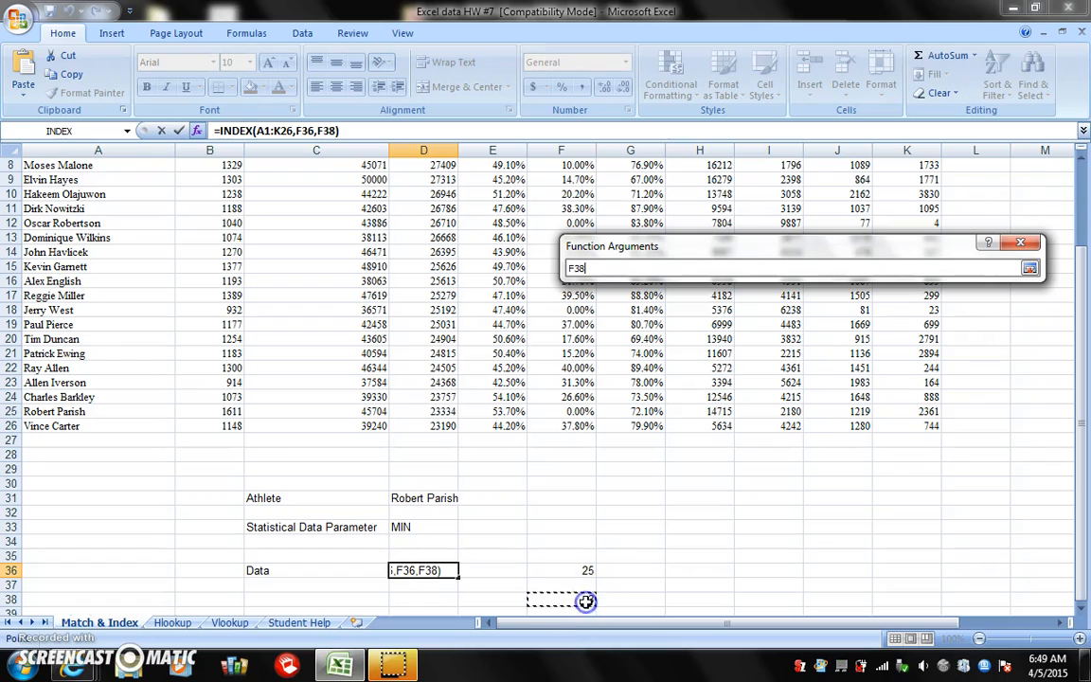
click(1030, 269)
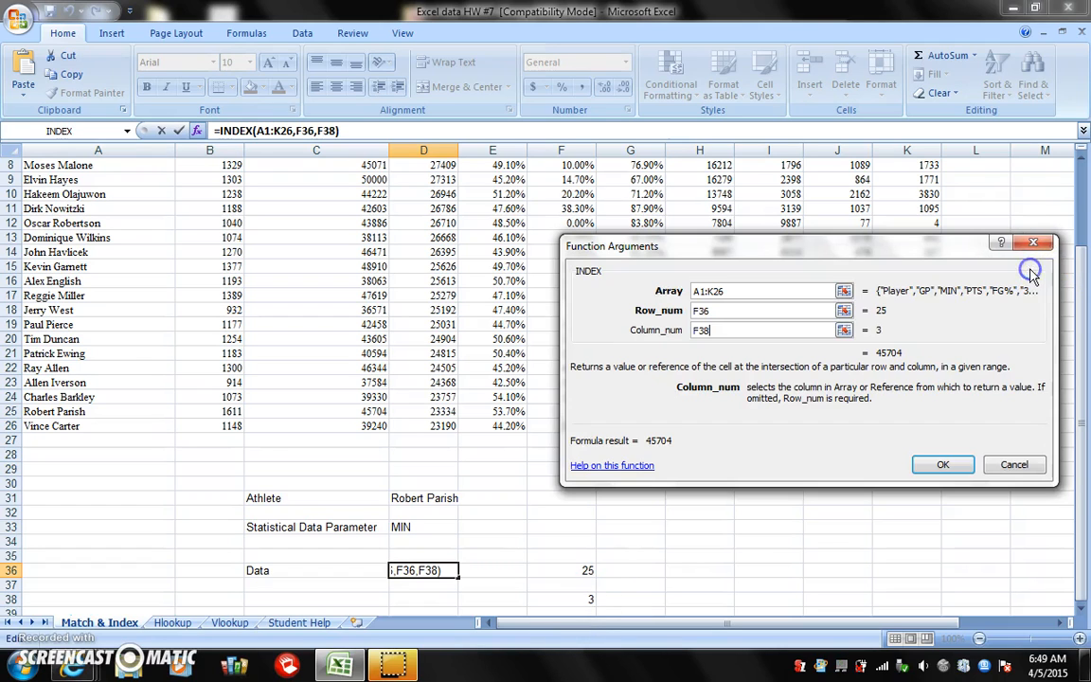
click(940, 465)
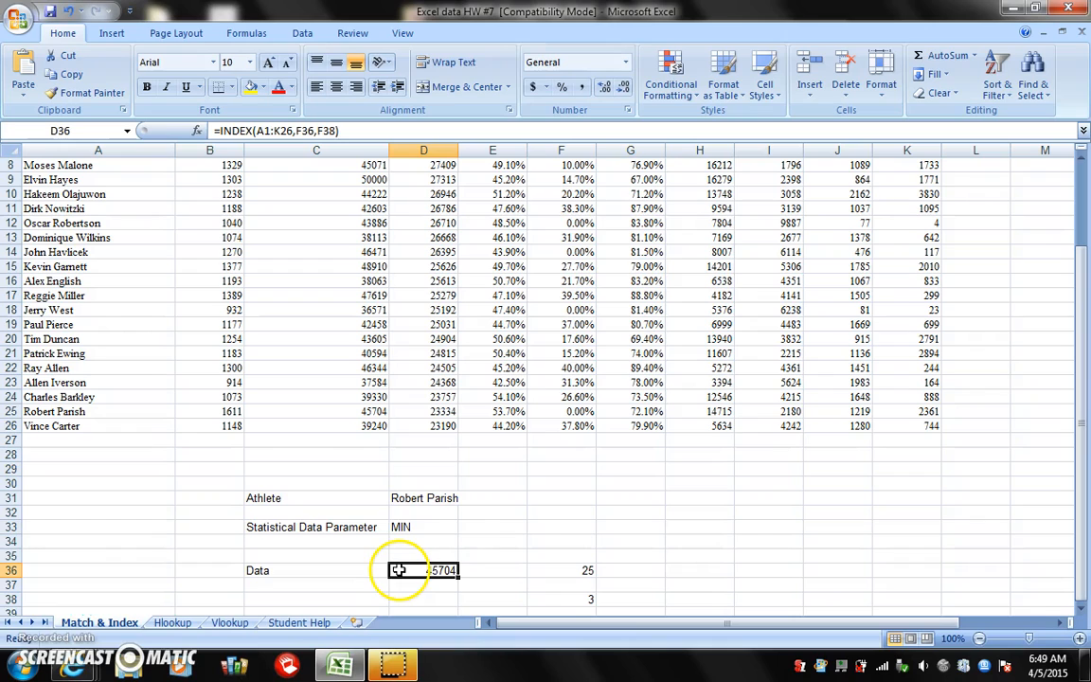
Replace the athlete in D31 with Alex English
click(431, 499)
click(322, 134)
key(BackSpace)
key(BackSpace)
key(BackSpace)
key(BackSpace)
key(BackSpace)
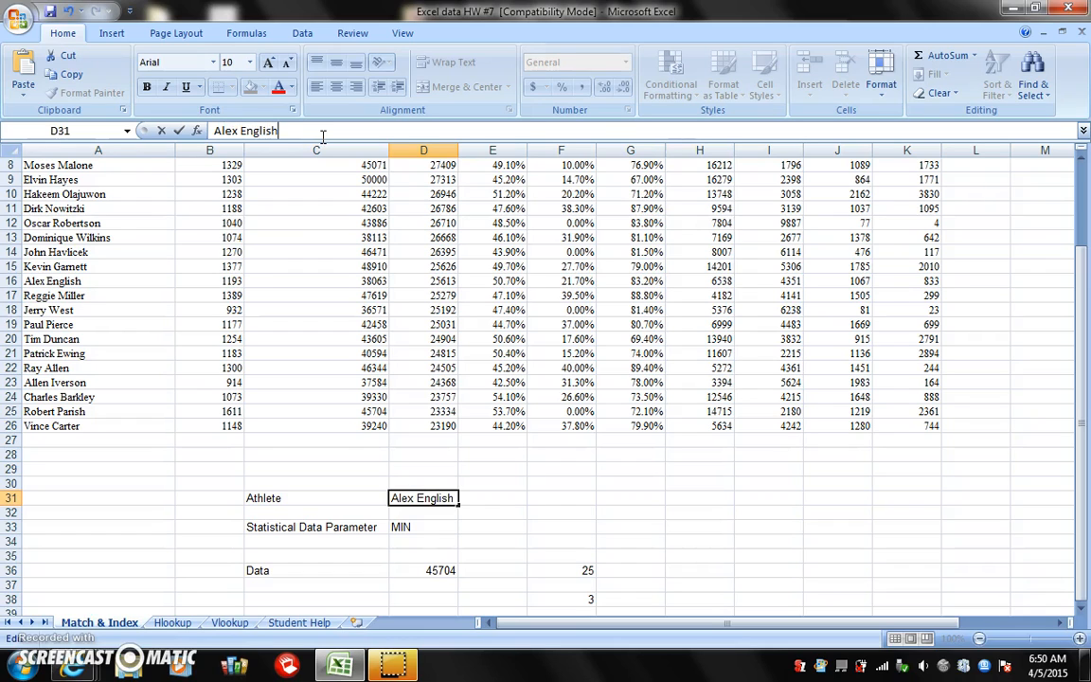
key(Return)
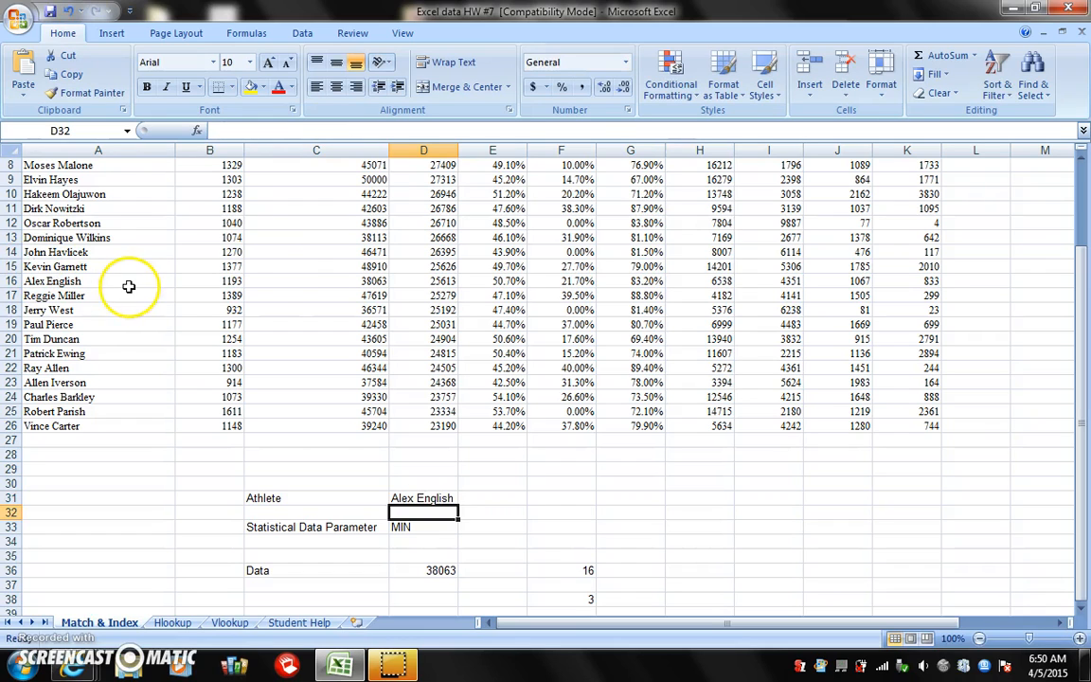